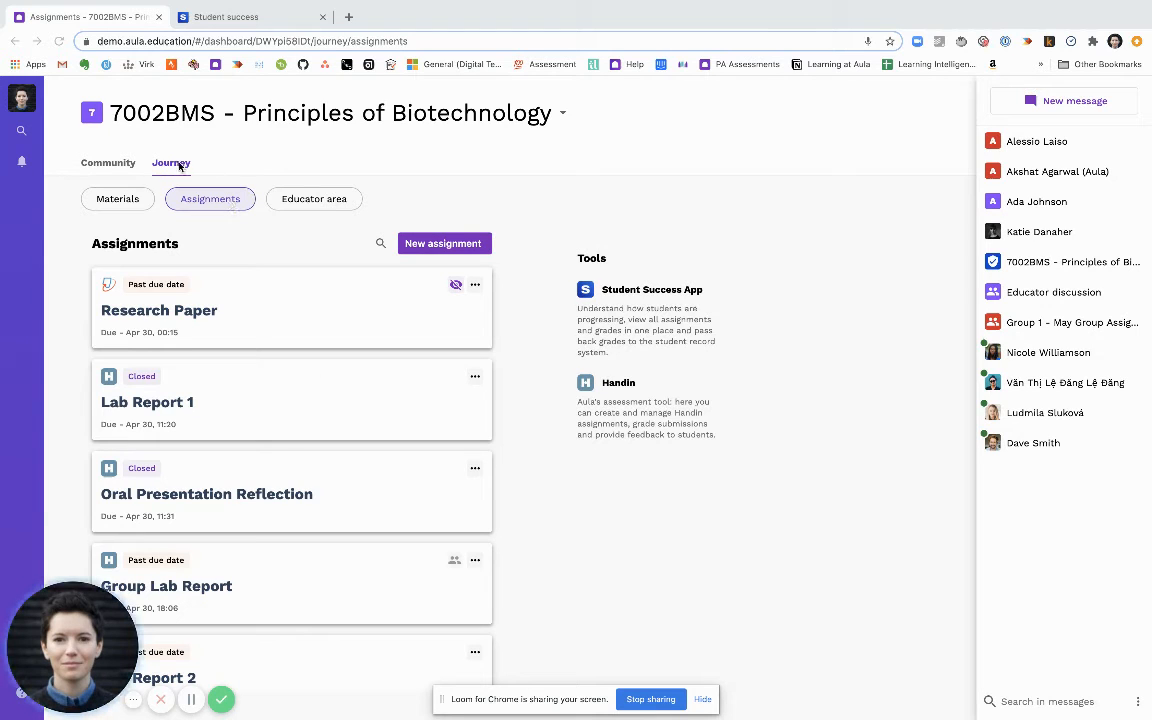
Step: Open the Student Success App for the module, close the duplicate Student success page, and look through the assessment items and assignments
click(631, 322)
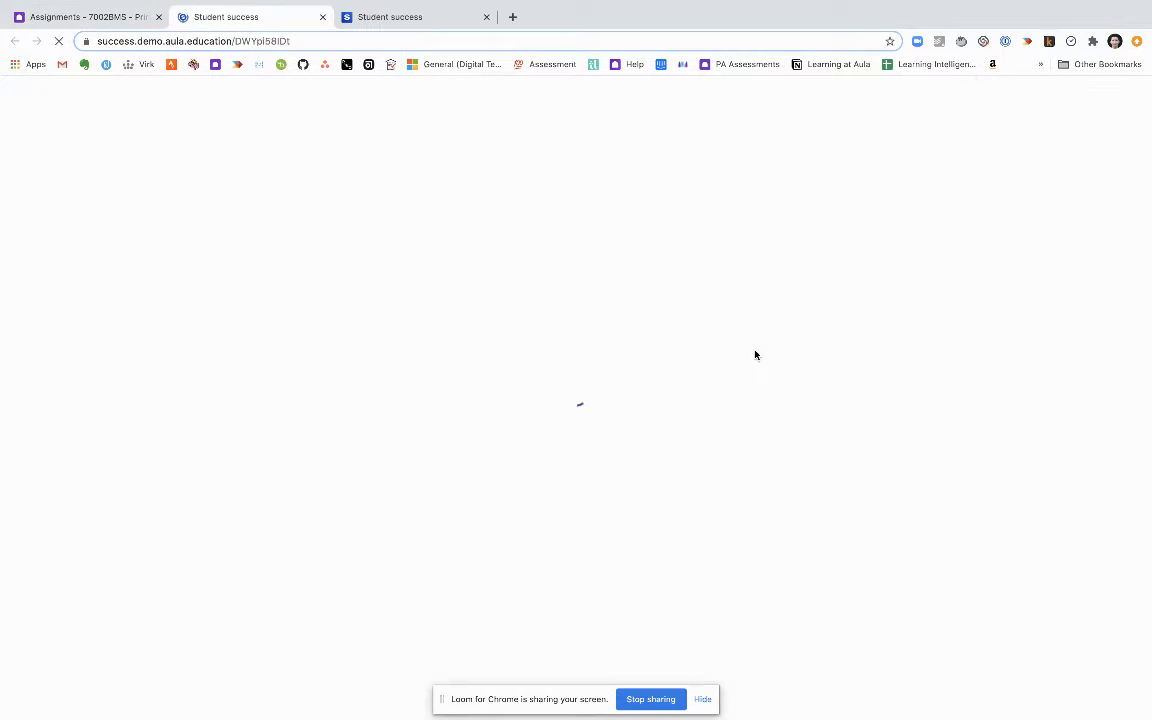
click(486, 17)
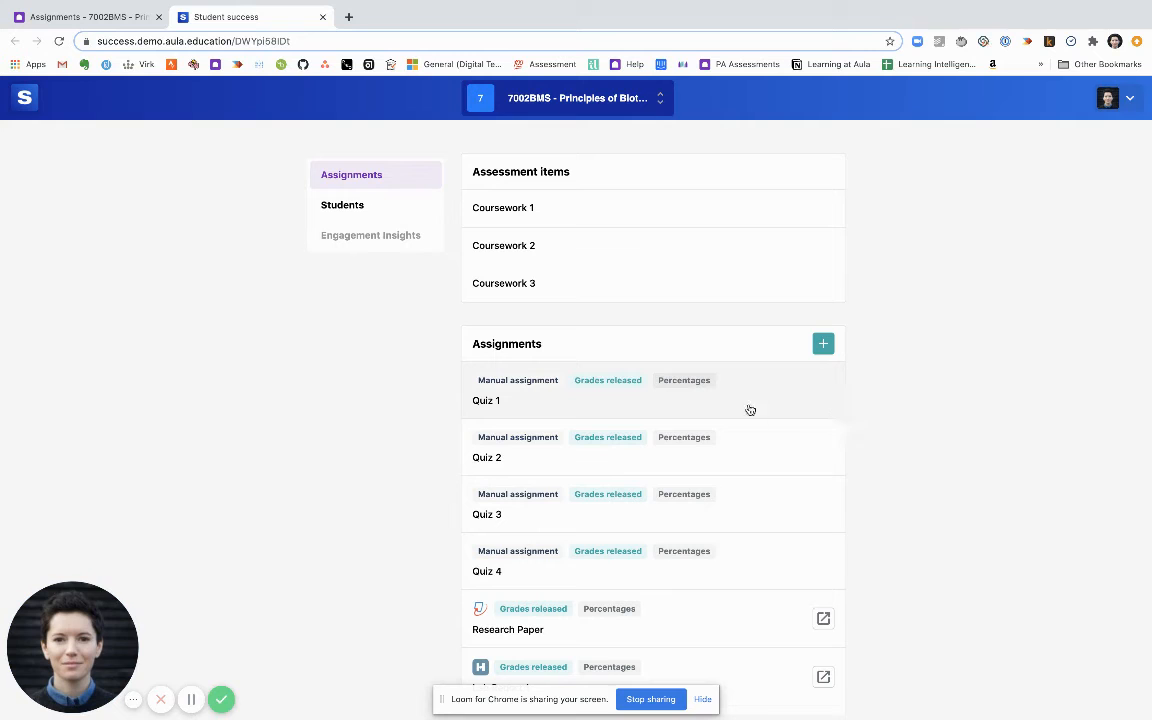
scroll(699, 480, down, 3)
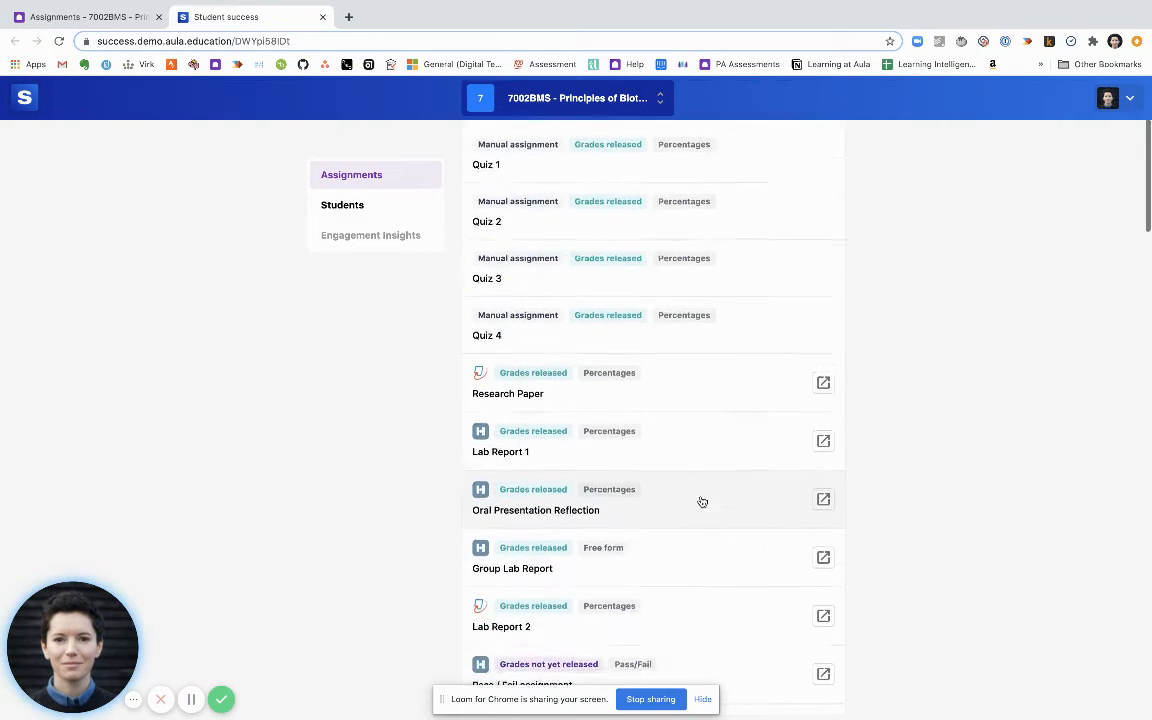
scroll(700, 501, down, 4)
Step: Compare the module's Journey assignments in Aula with the Student Success assignments, and return to the Student Success assessment items
click(77, 20)
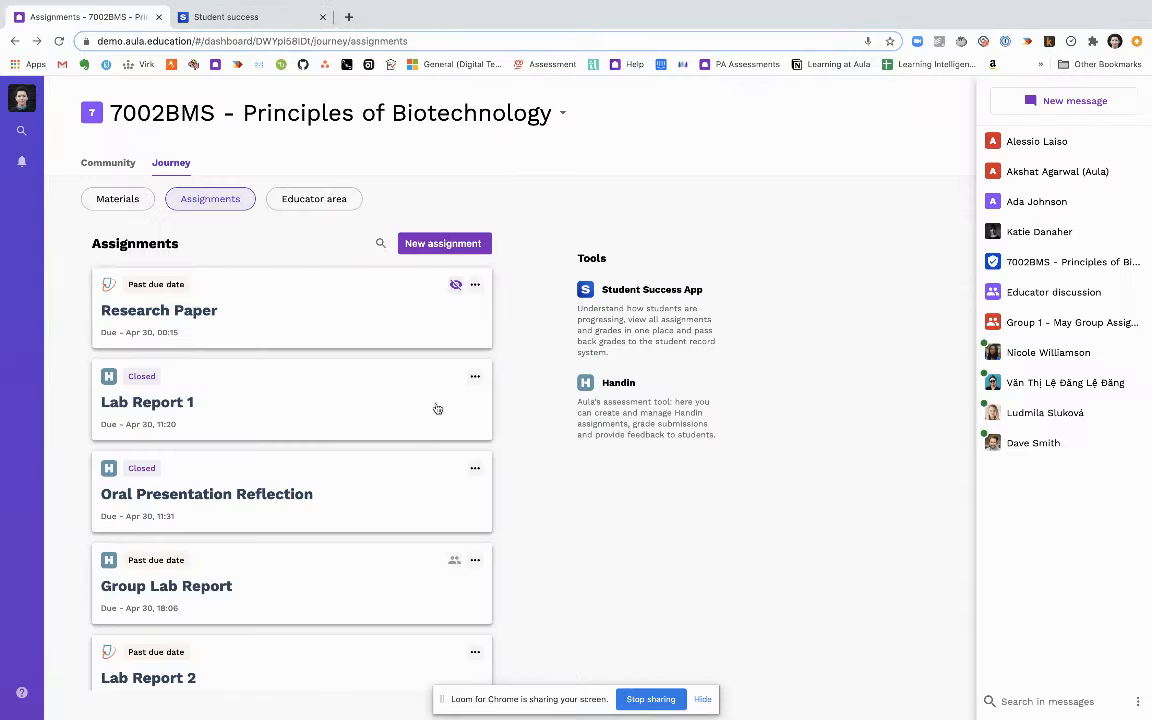
scroll(411, 462, down, 3)
scroll(411, 462, up, 6)
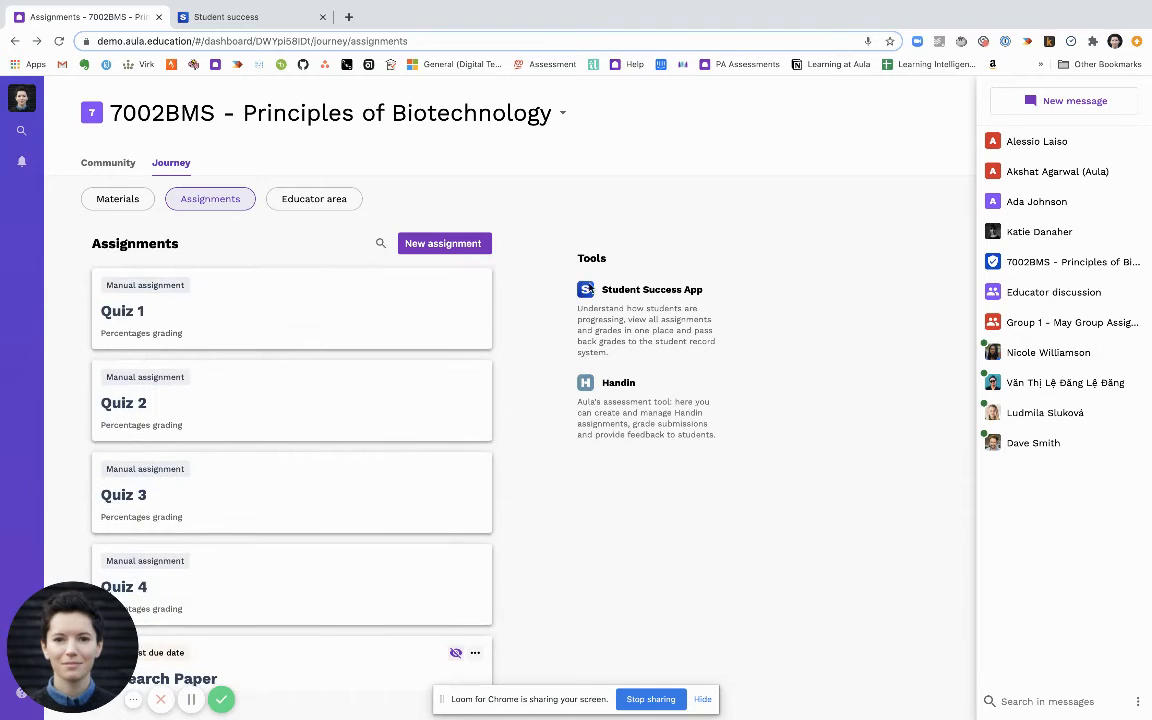
scroll(378, 447, down, 3)
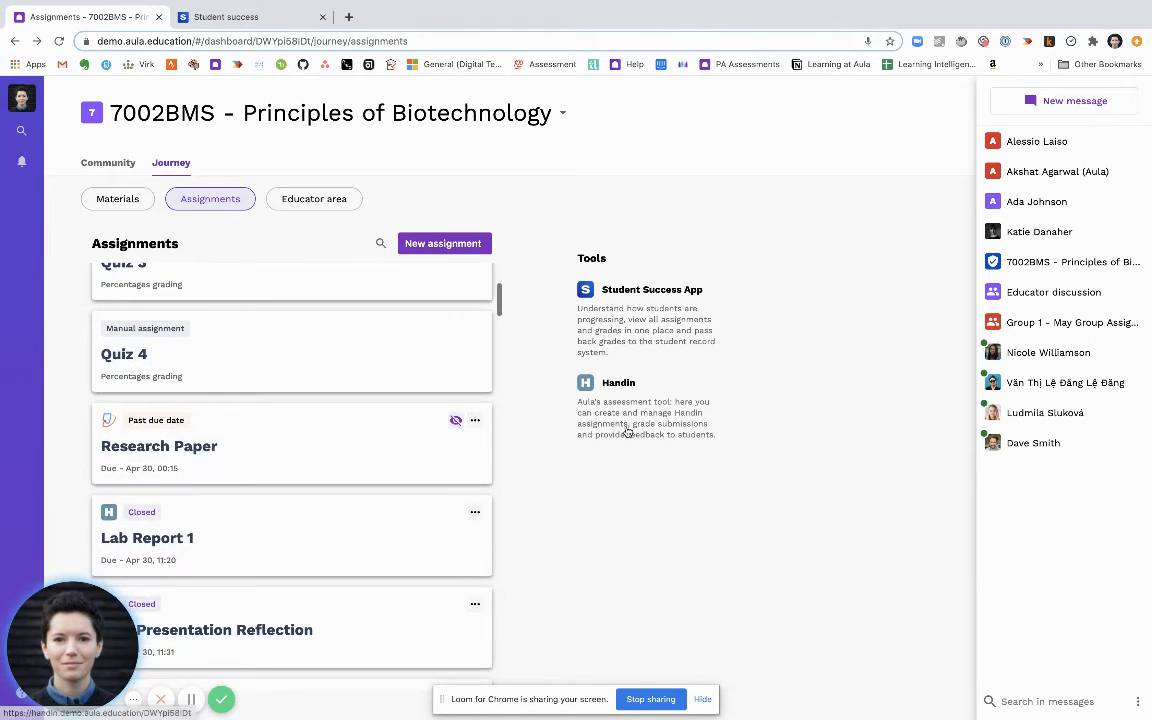
scroll(375, 442, down, 2)
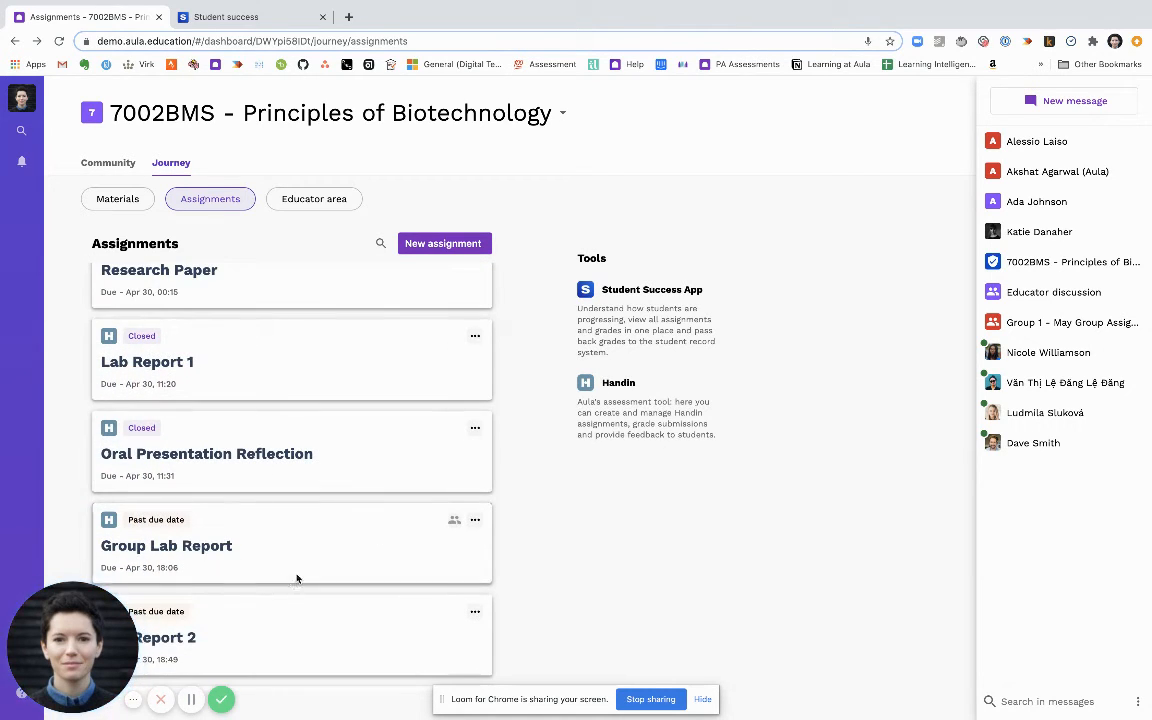
click(281, 27)
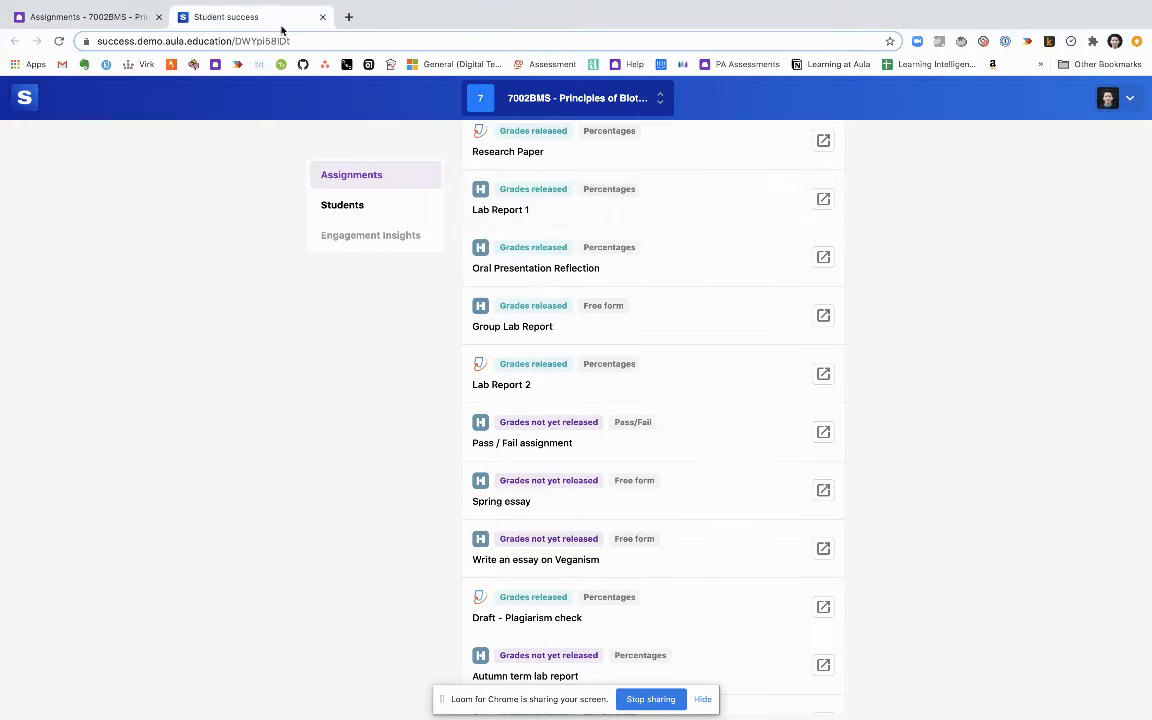
scroll(815, 311, up, 6)
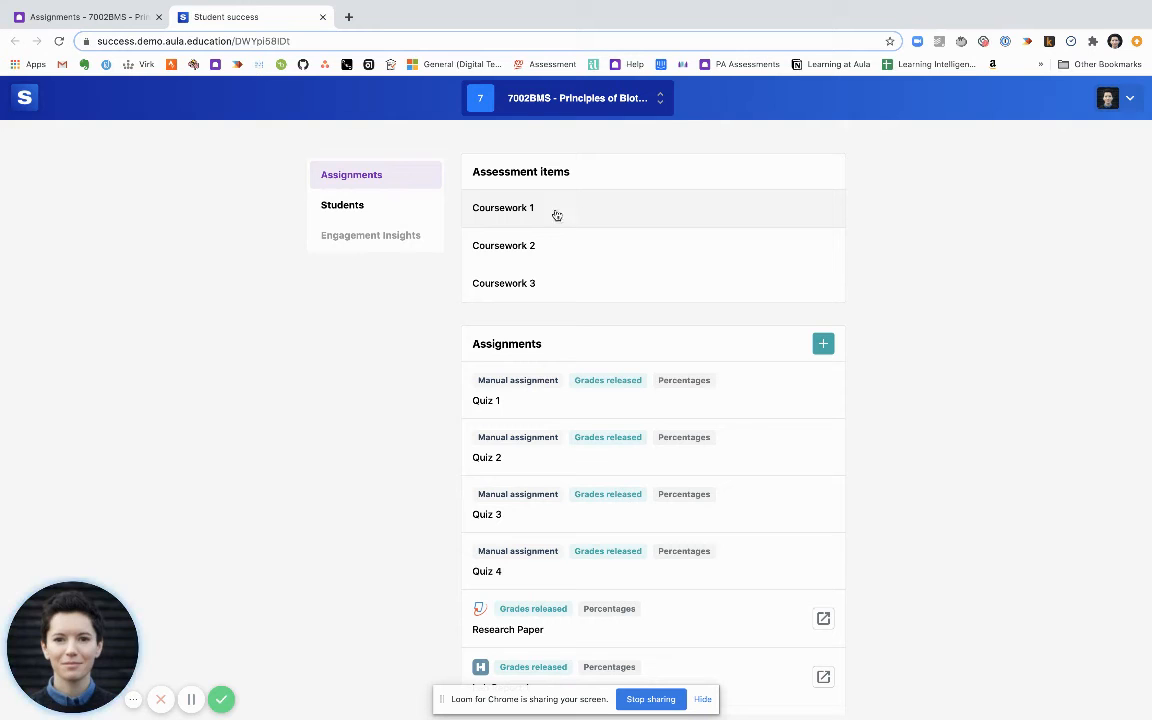
Step: Compose the Coursework 1 assessment item of the Pass / Fail assignment and save it
click(501, 211)
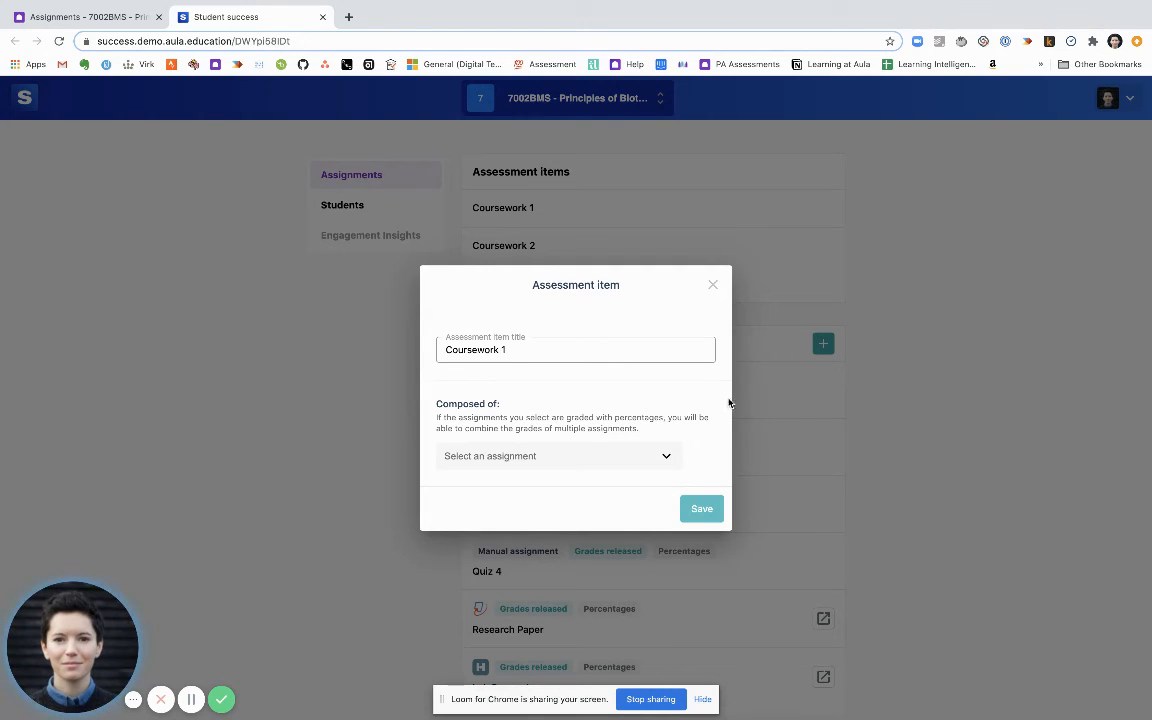
click(665, 458)
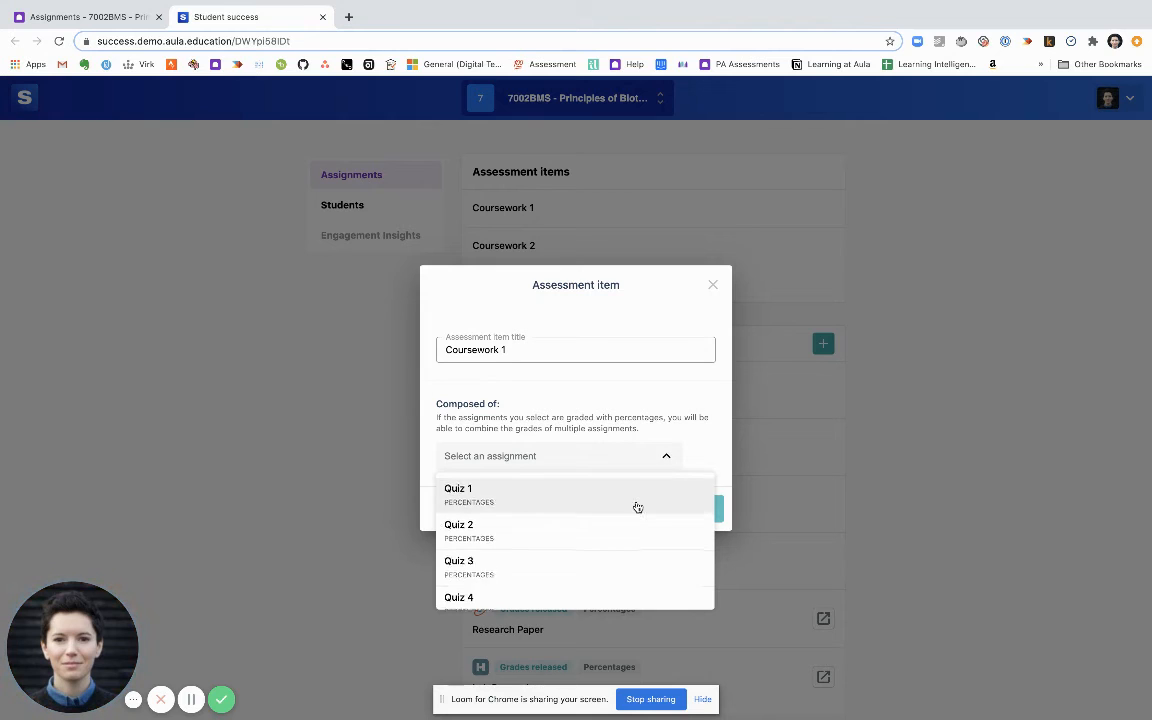
scroll(636, 508, down, 5)
scroll(636, 509, down, 3)
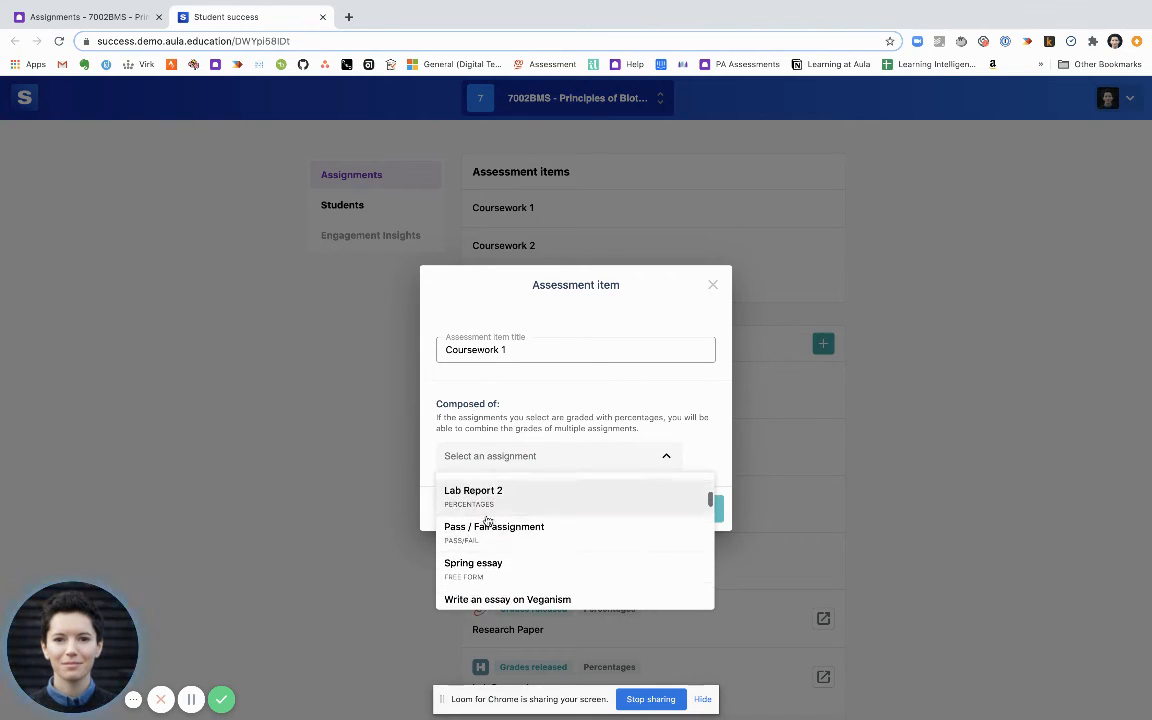
click(536, 541)
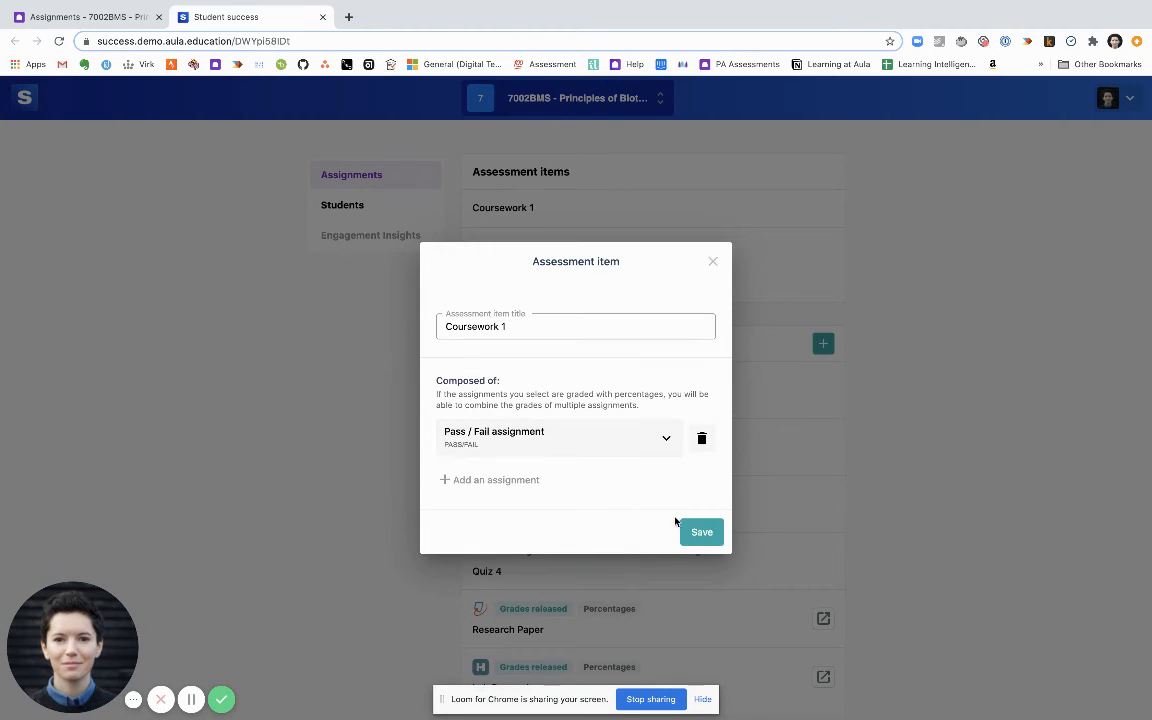
click(701, 535)
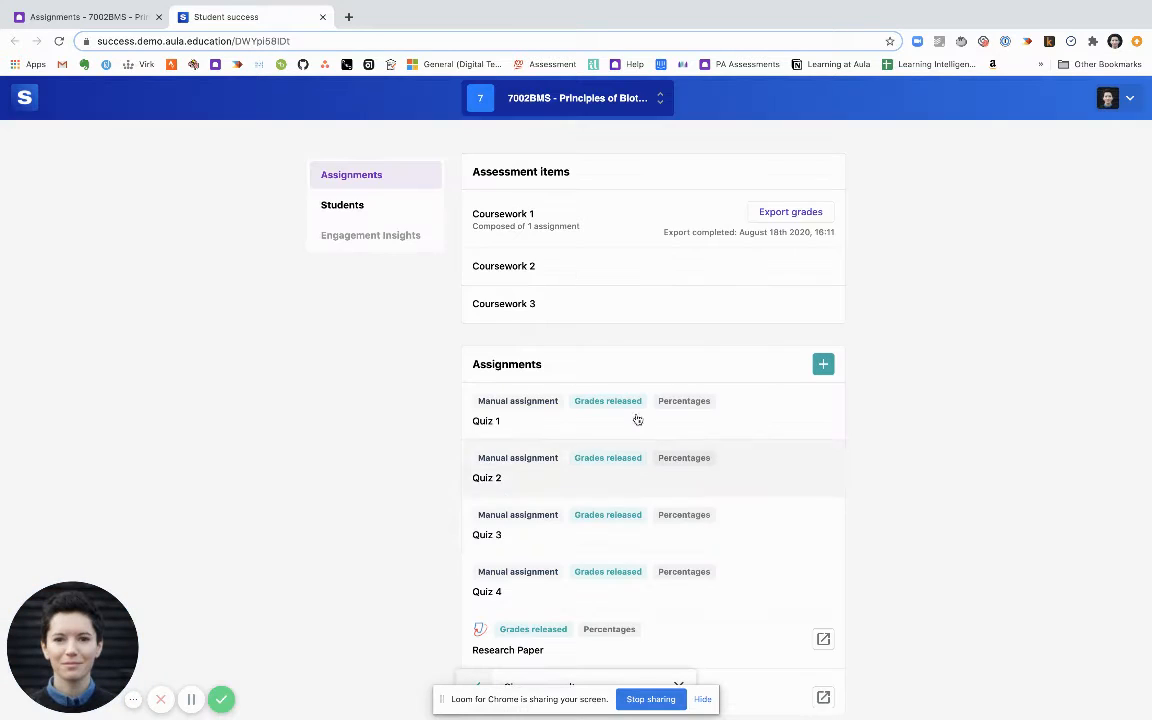
Step: Reopen Coursework 1 to review which assignment it is composed of, and close it
scroll(490, 219, down, 1)
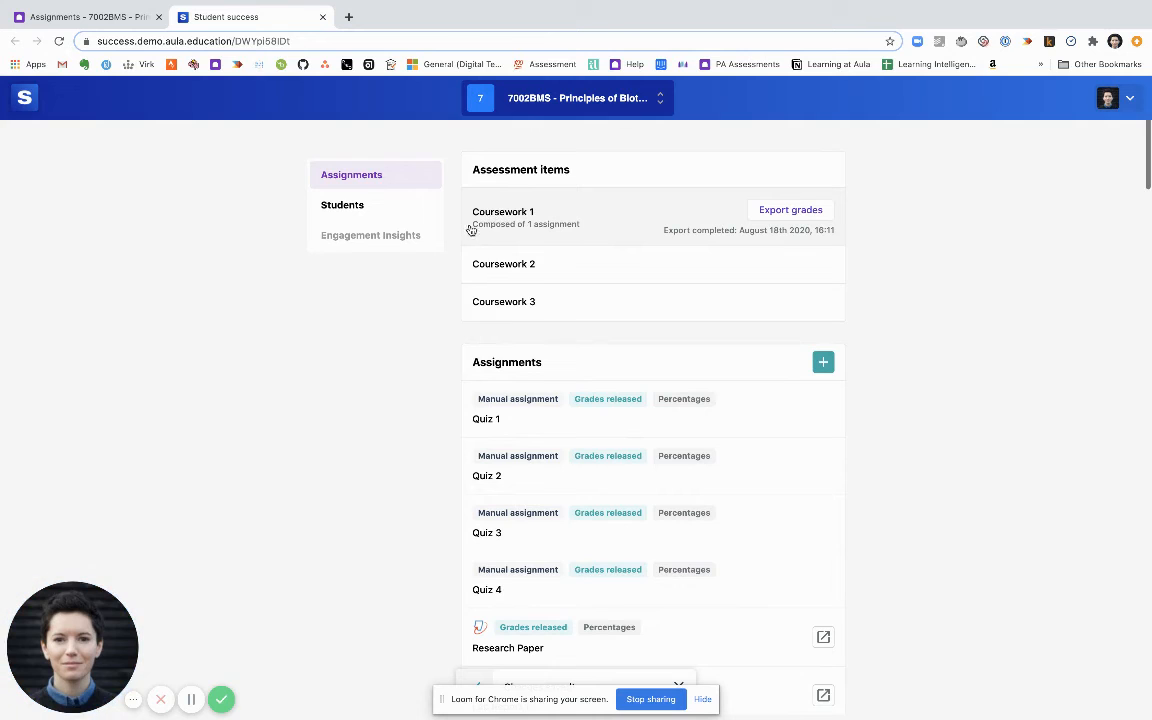
click(507, 224)
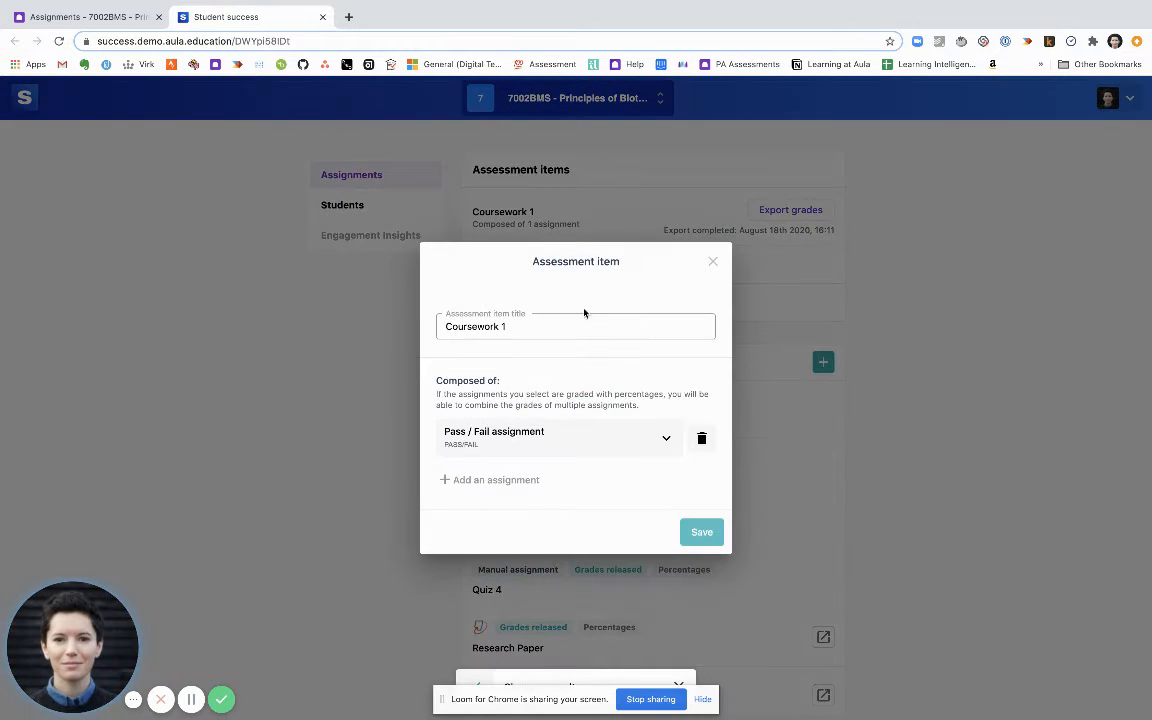
click(712, 262)
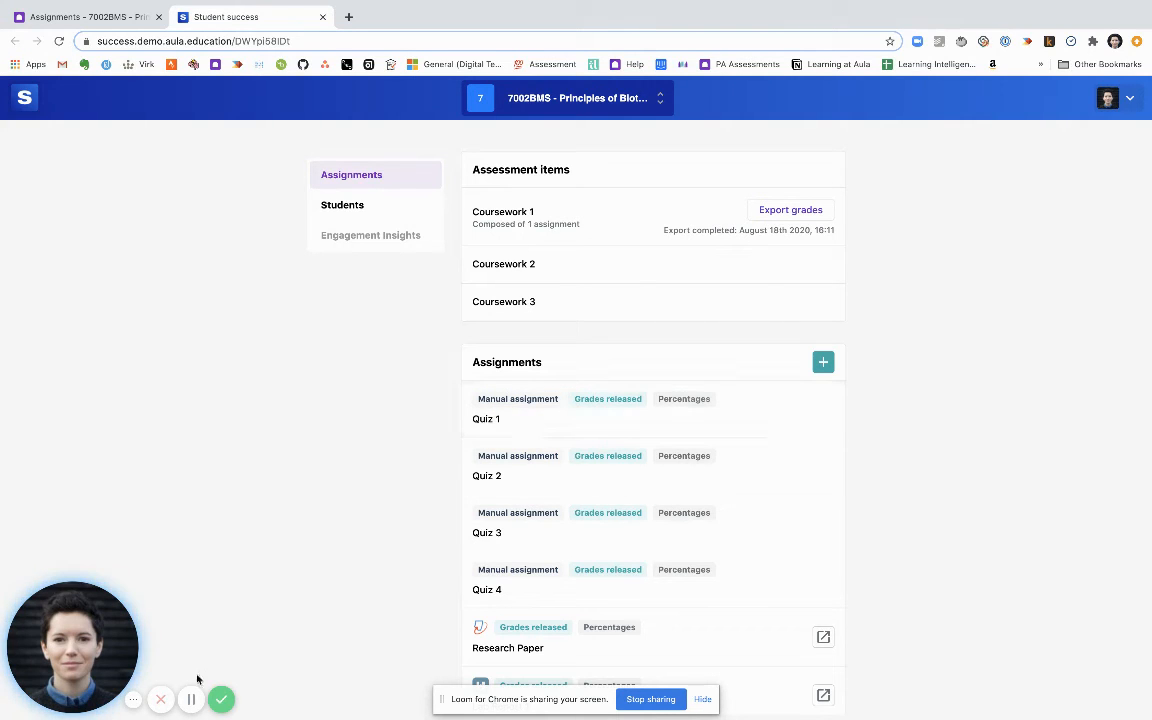
click(192, 699)
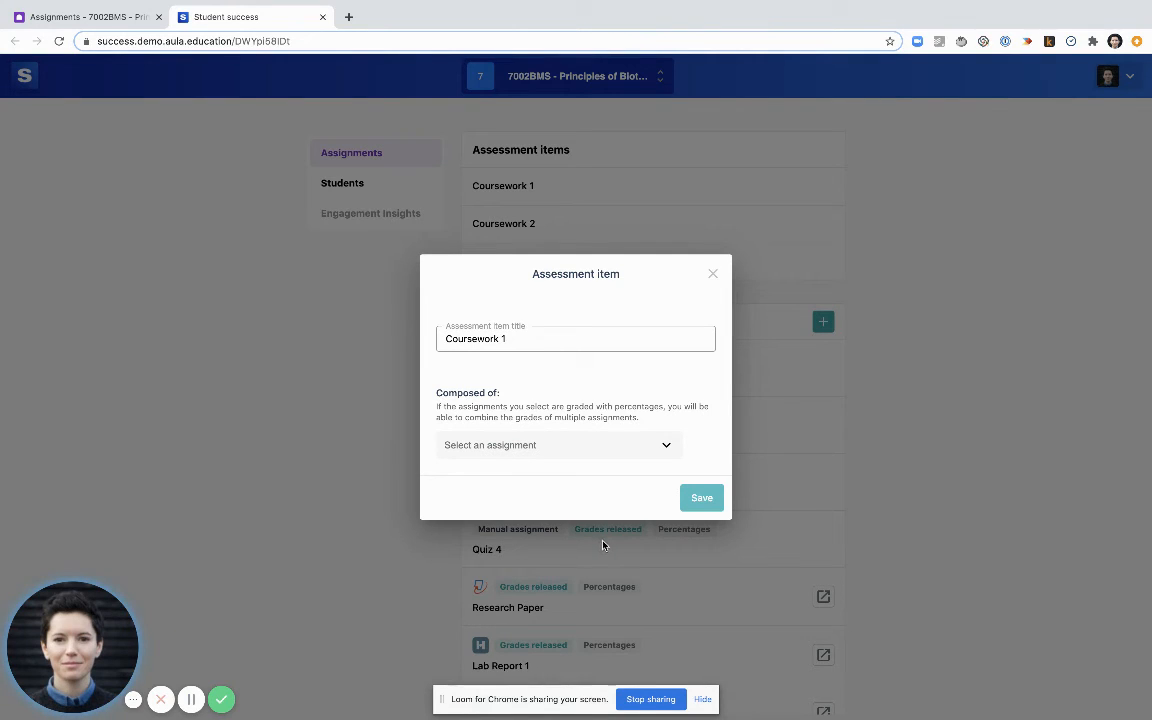
Step: Compose Coursework 1 of the Lab Report 1 assignment, save it, and reopen it briefly to review its composition
click(656, 446)
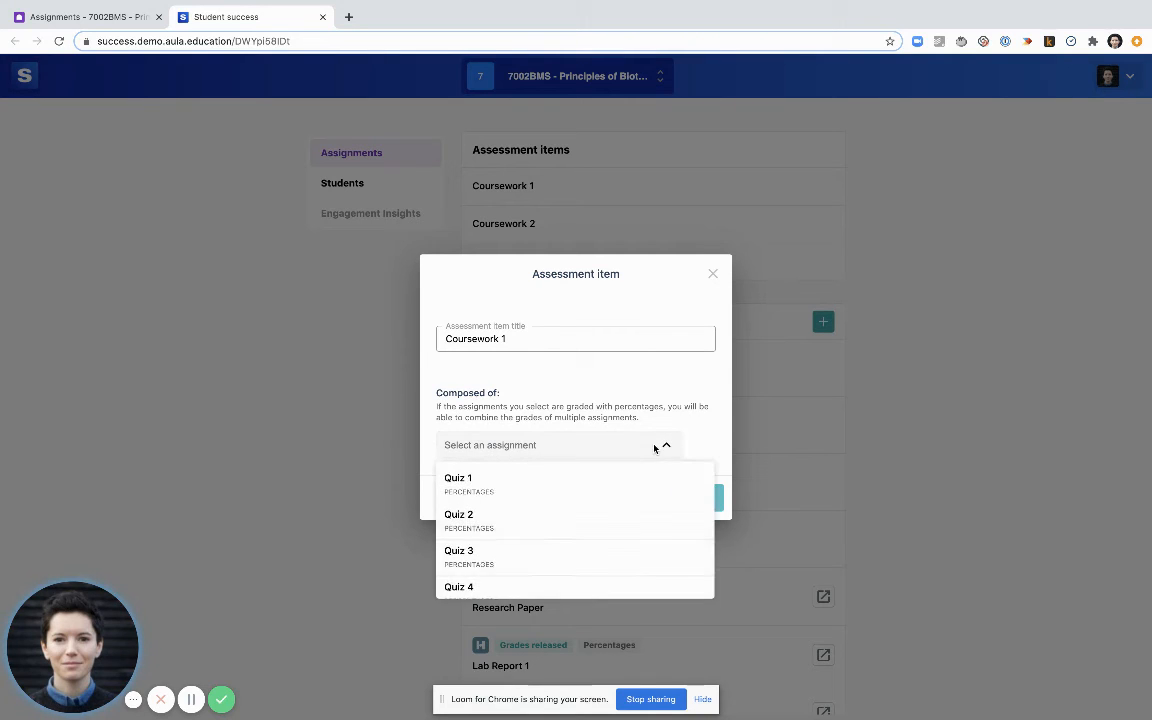
scroll(612, 521, down, 3)
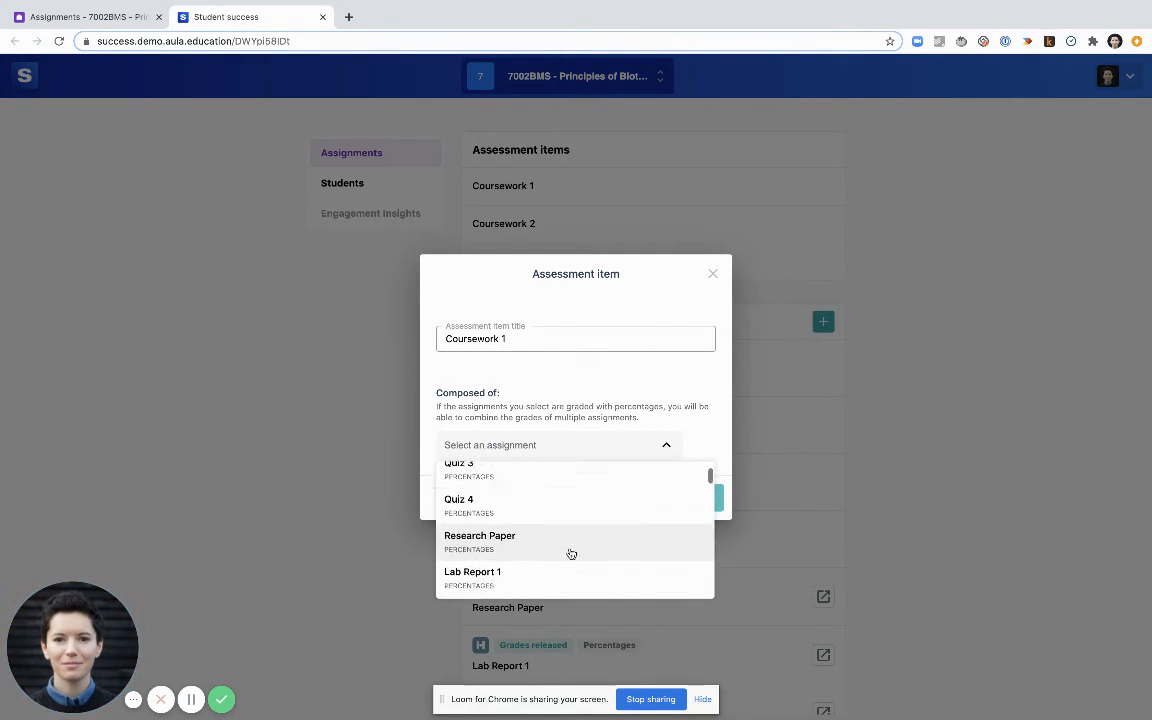
click(503, 563)
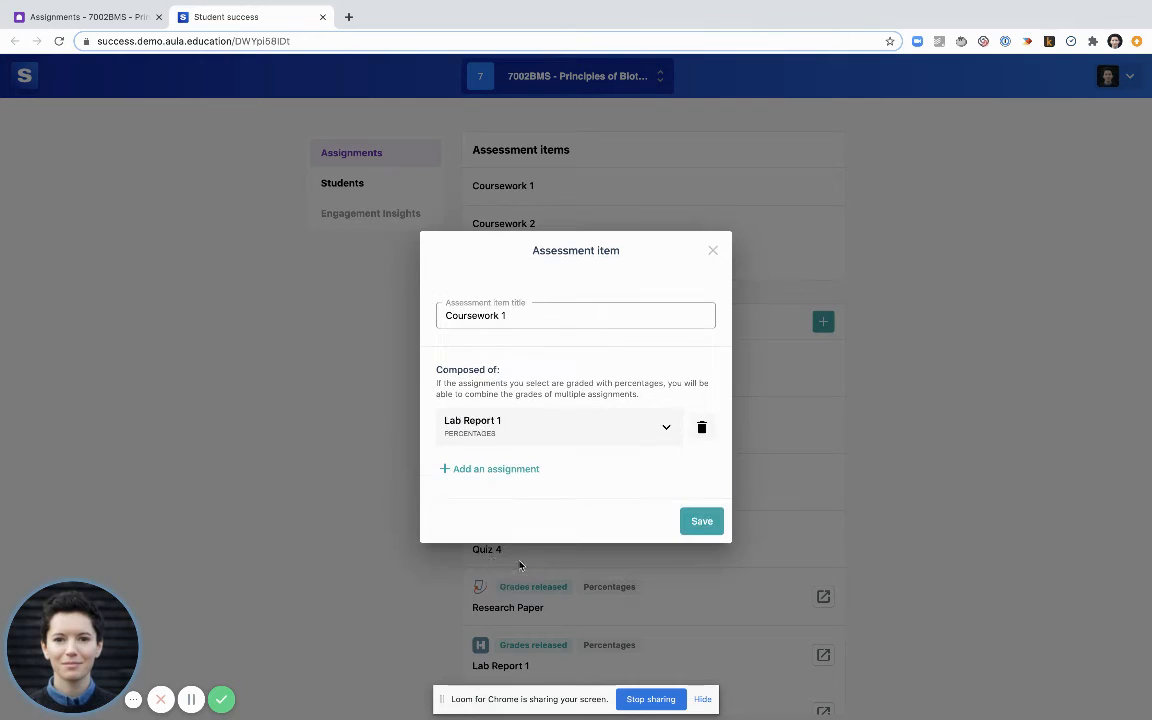
click(702, 522)
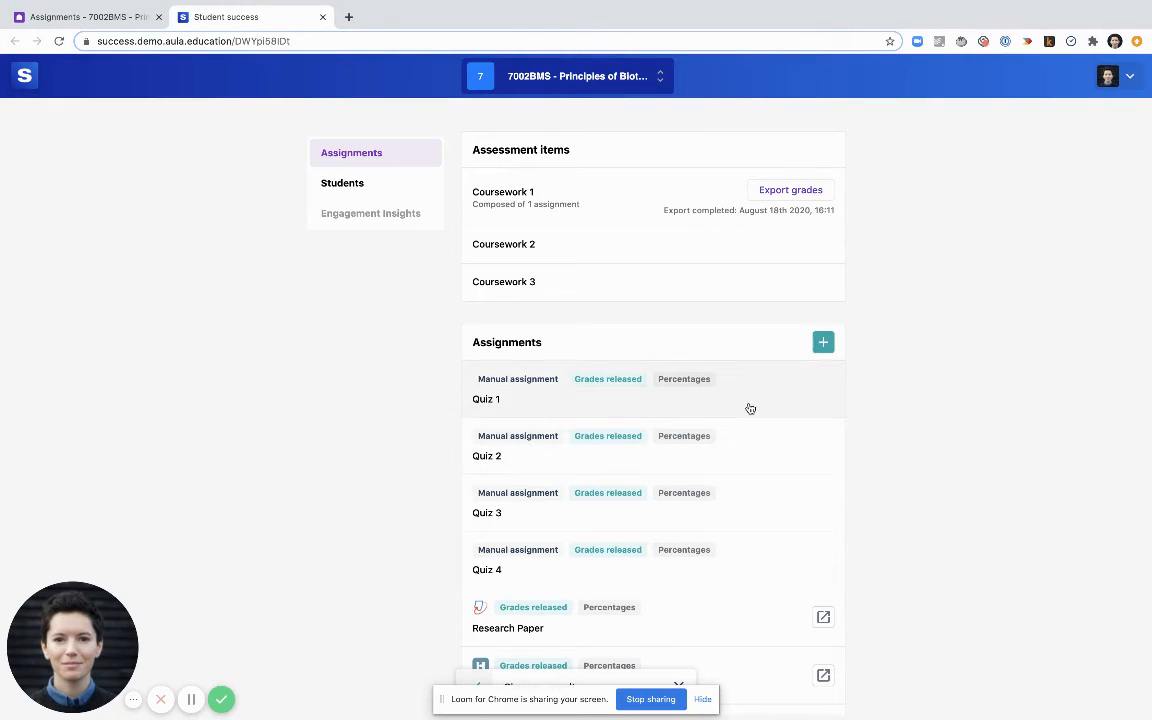
click(516, 207)
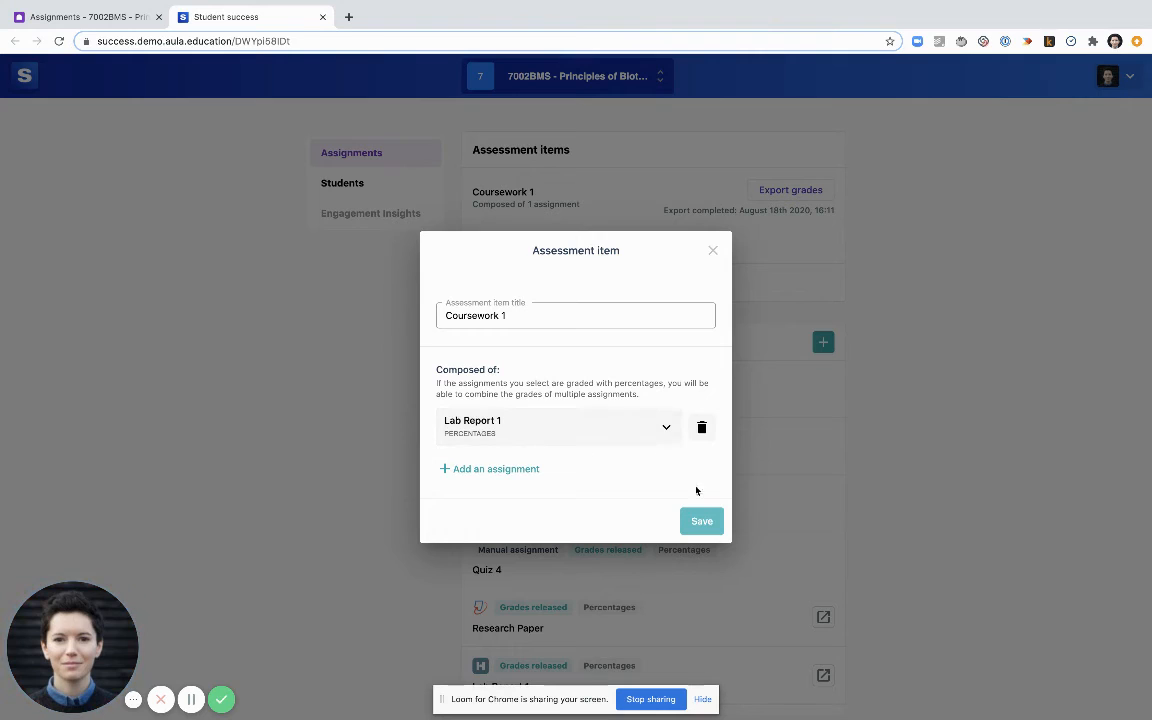
click(712, 251)
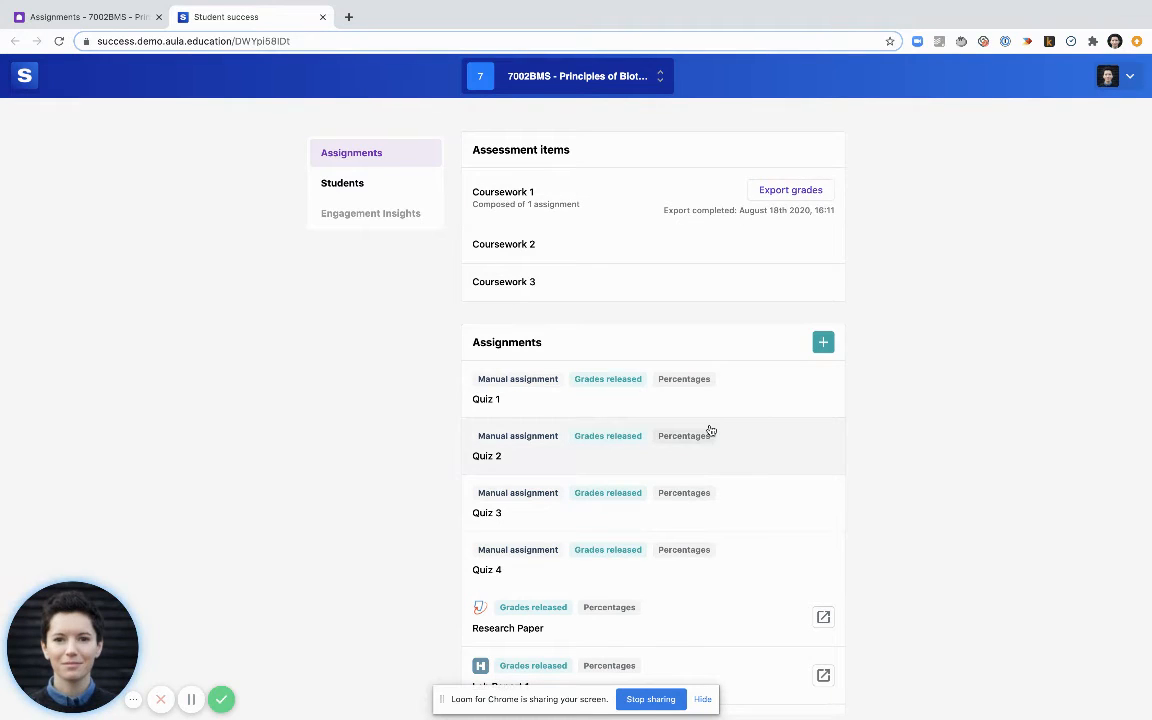
Step: Switch to the student's Student Success window and examine Coursework 1's grade and composition alongside the Lab Report 1 grade
key(ctrl+Right)
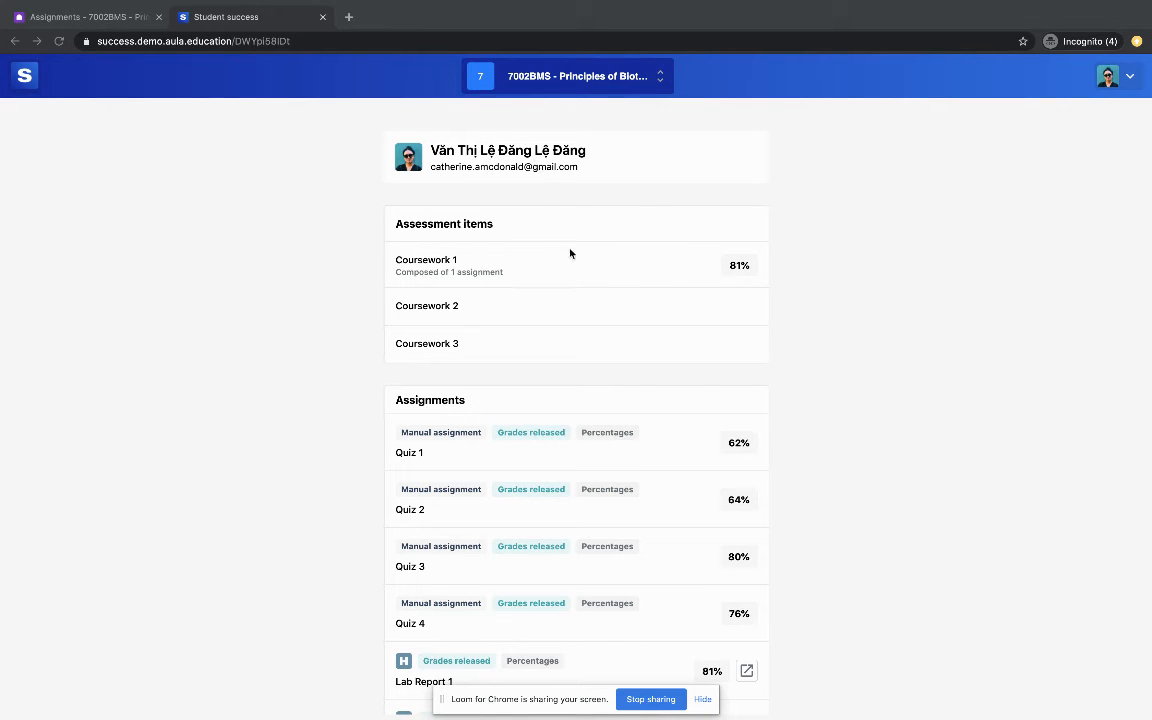
click(446, 272)
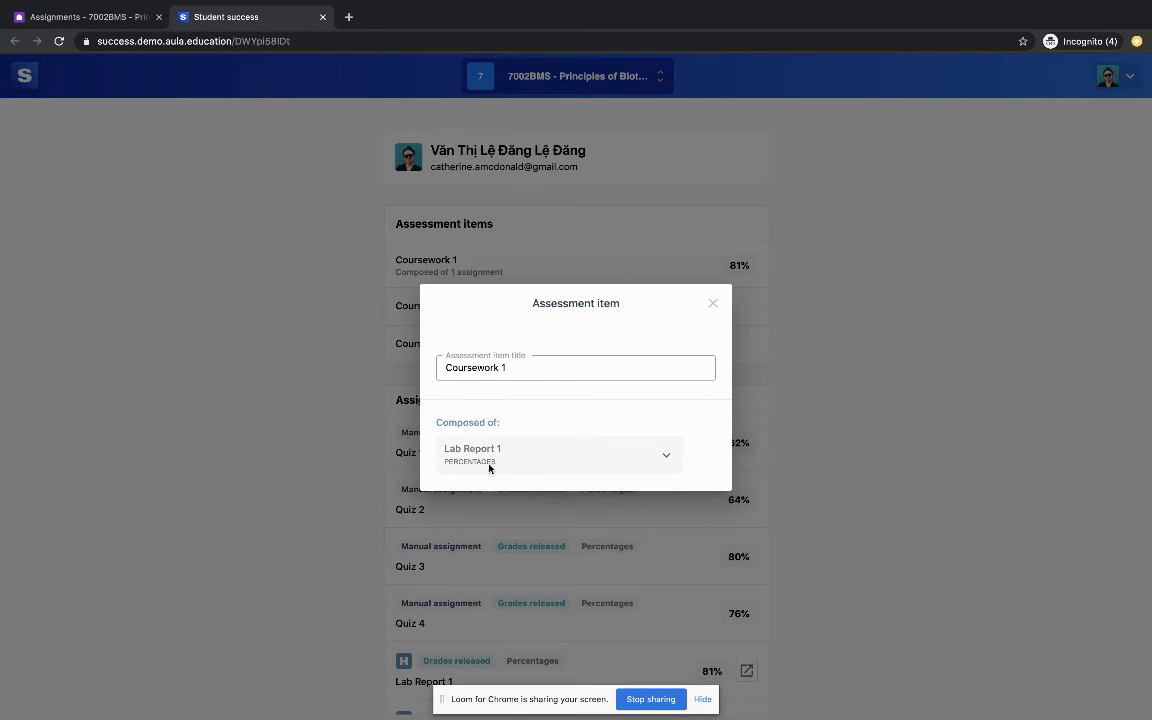
click(716, 320)
scroll(676, 548, down, 2)
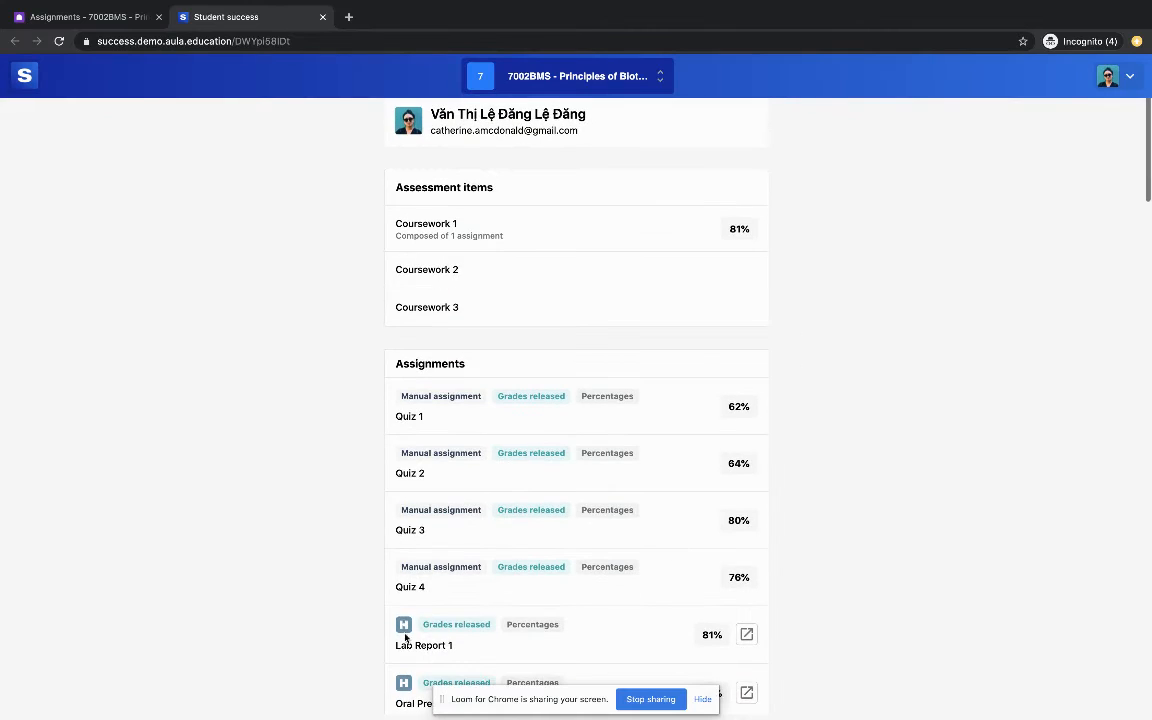
scroll(607, 411, up, 2)
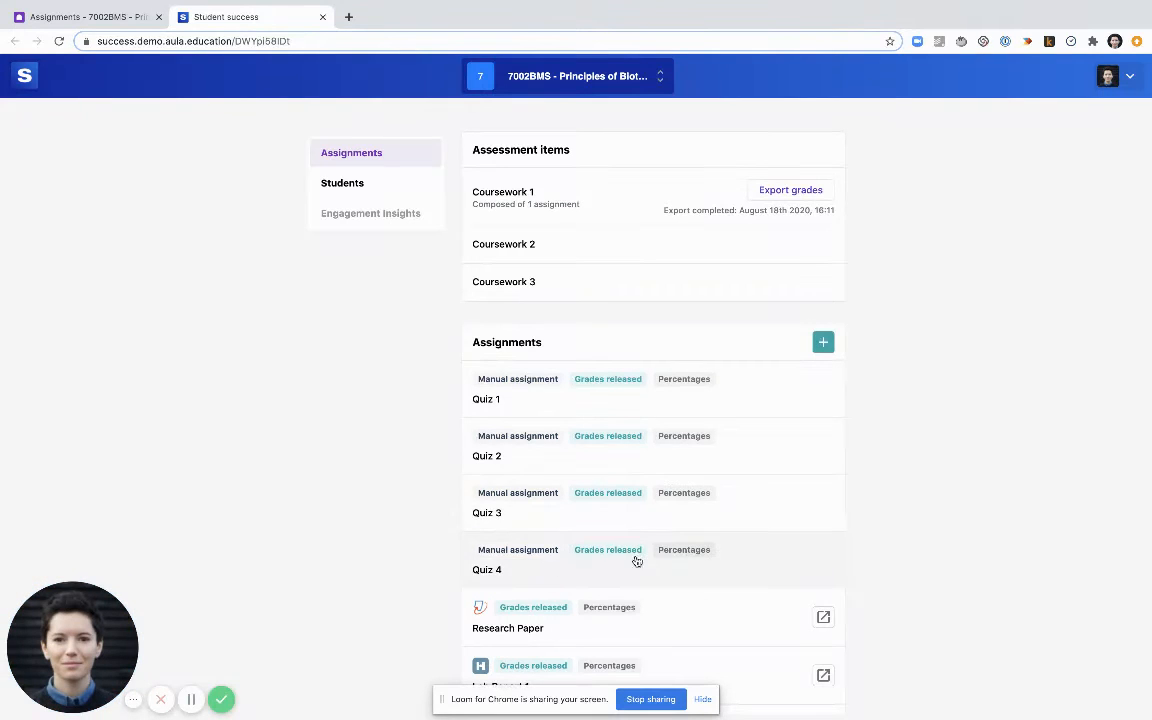
Step: View the student grades of the manual assignment Quiz 1 in the educator view and return to all assignments
click(567, 399)
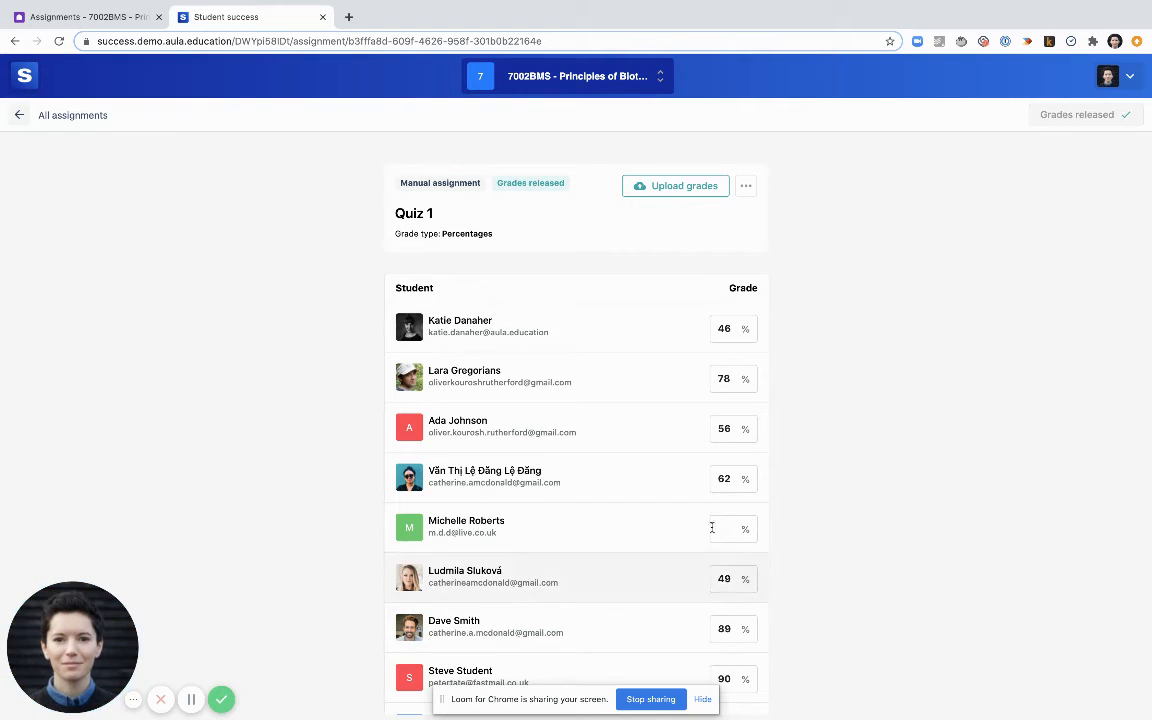
click(21, 115)
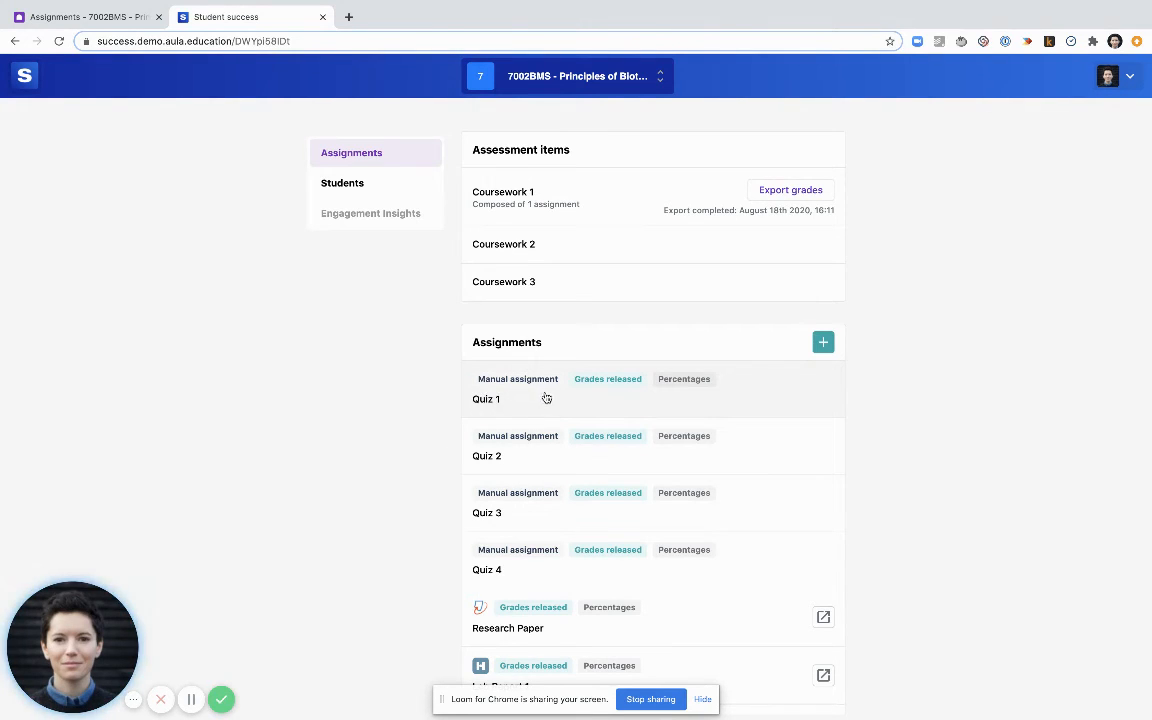
Step: Compose the Coursework 2 assessment item of the Quiz 1 and Quiz 2 assignments
click(507, 252)
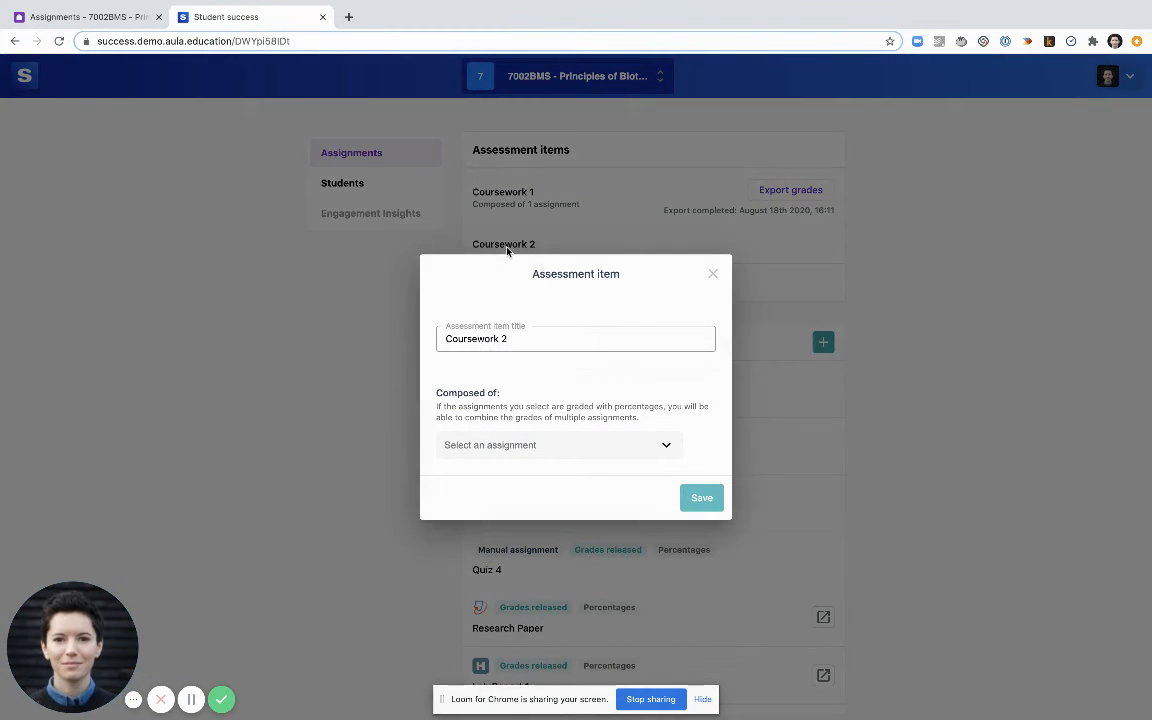
click(664, 447)
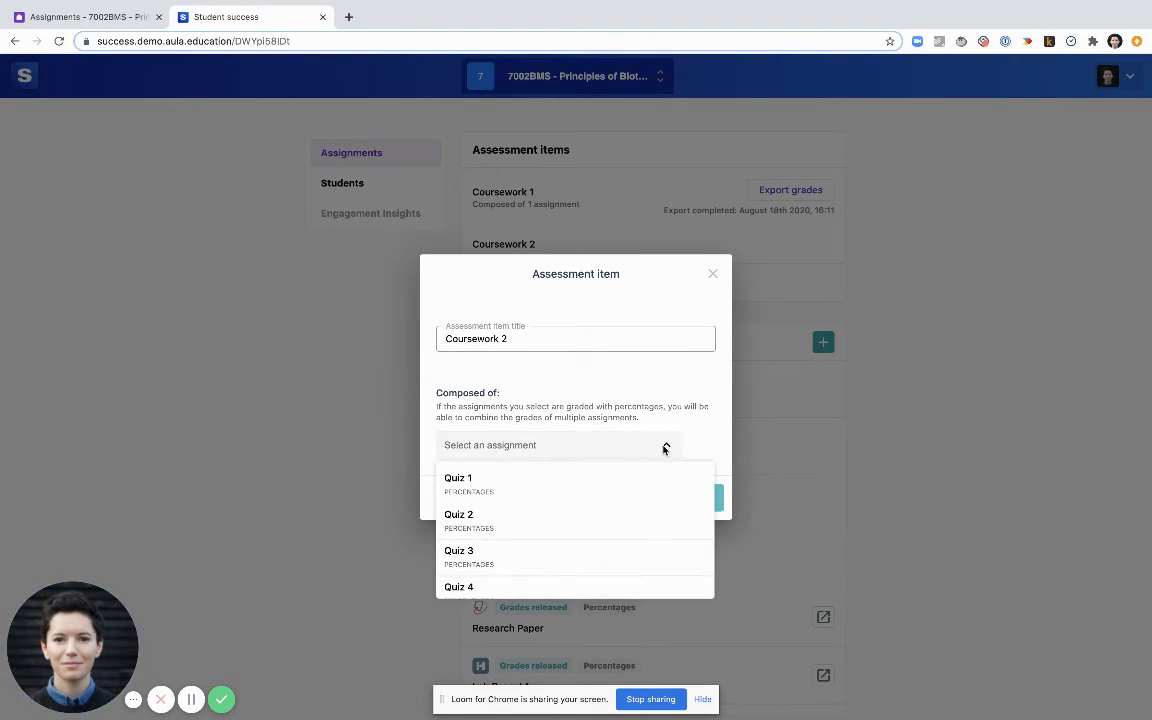
click(537, 481)
click(500, 472)
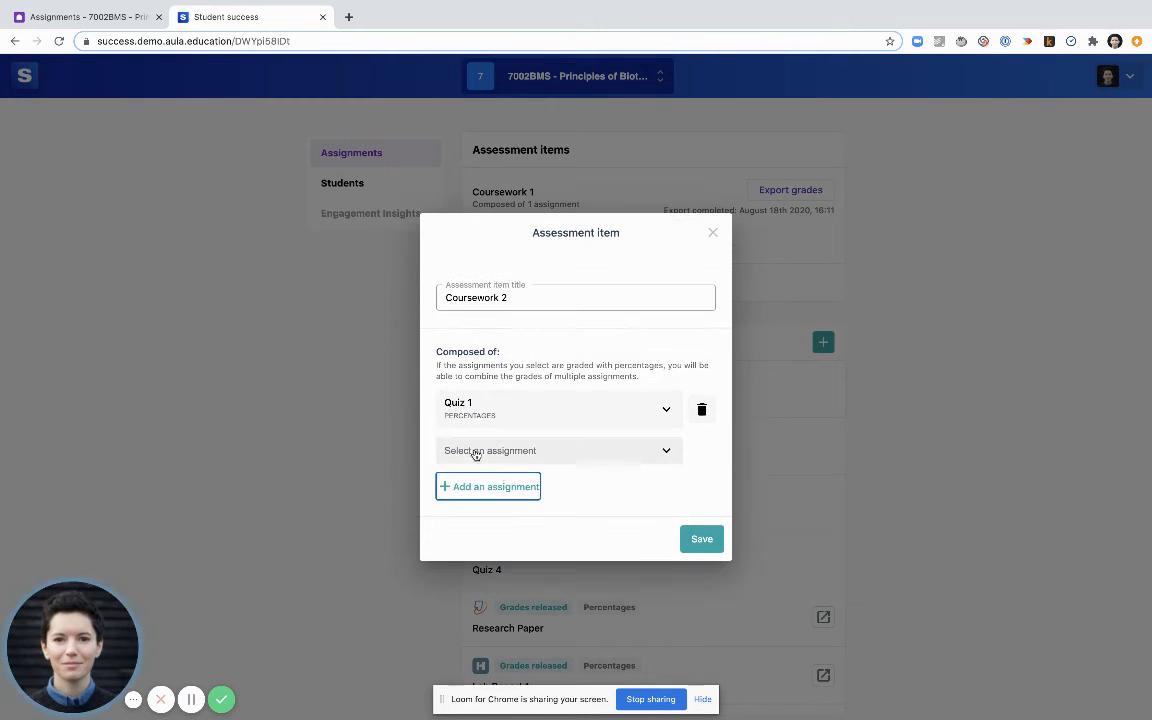
click(480, 451)
scroll(510, 545, down, 1)
scroll(510, 545, down, 10)
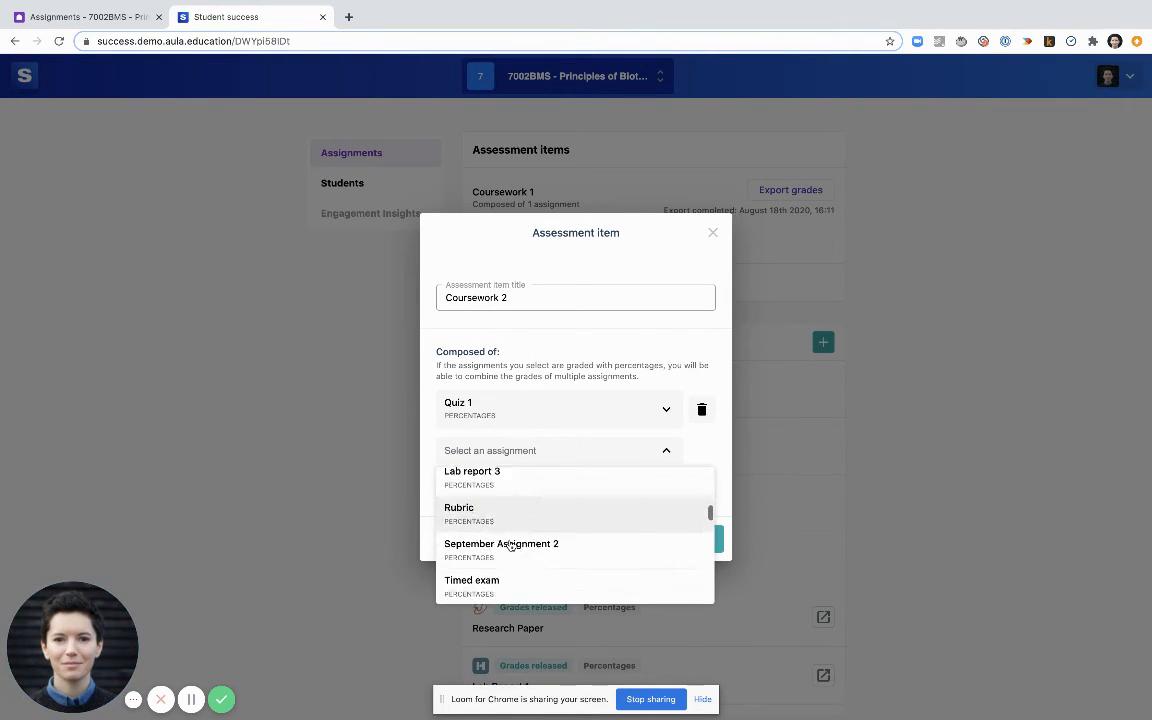
scroll(510, 545, down, 5)
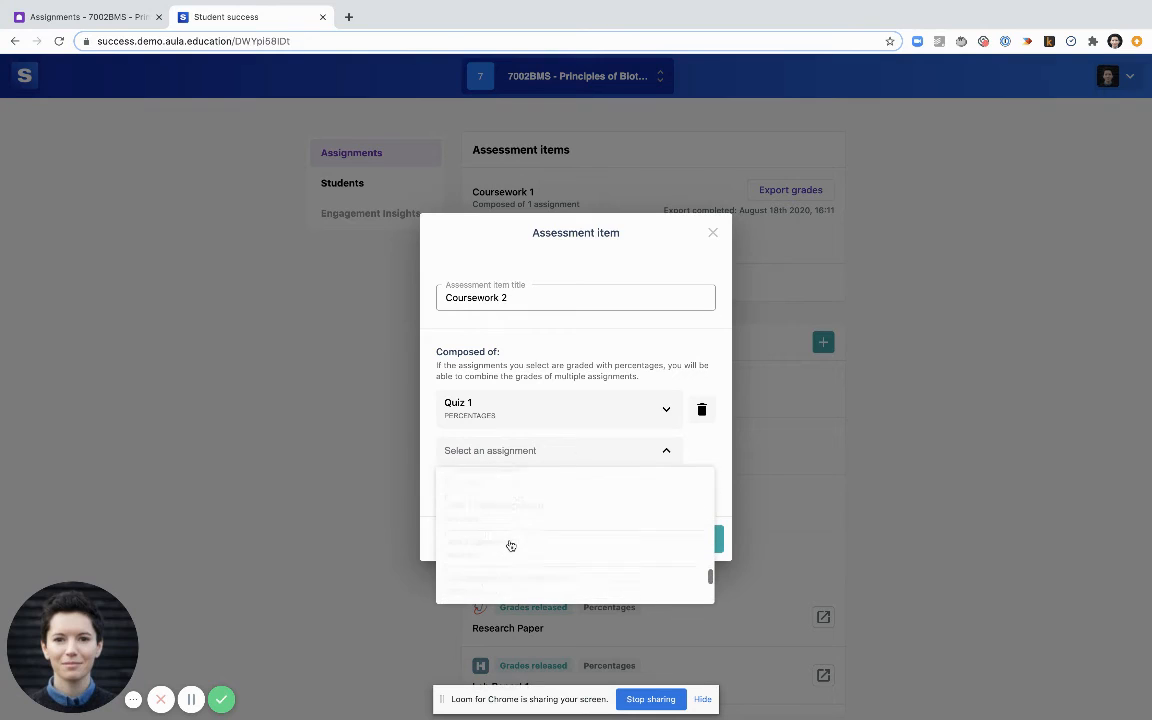
click(455, 550)
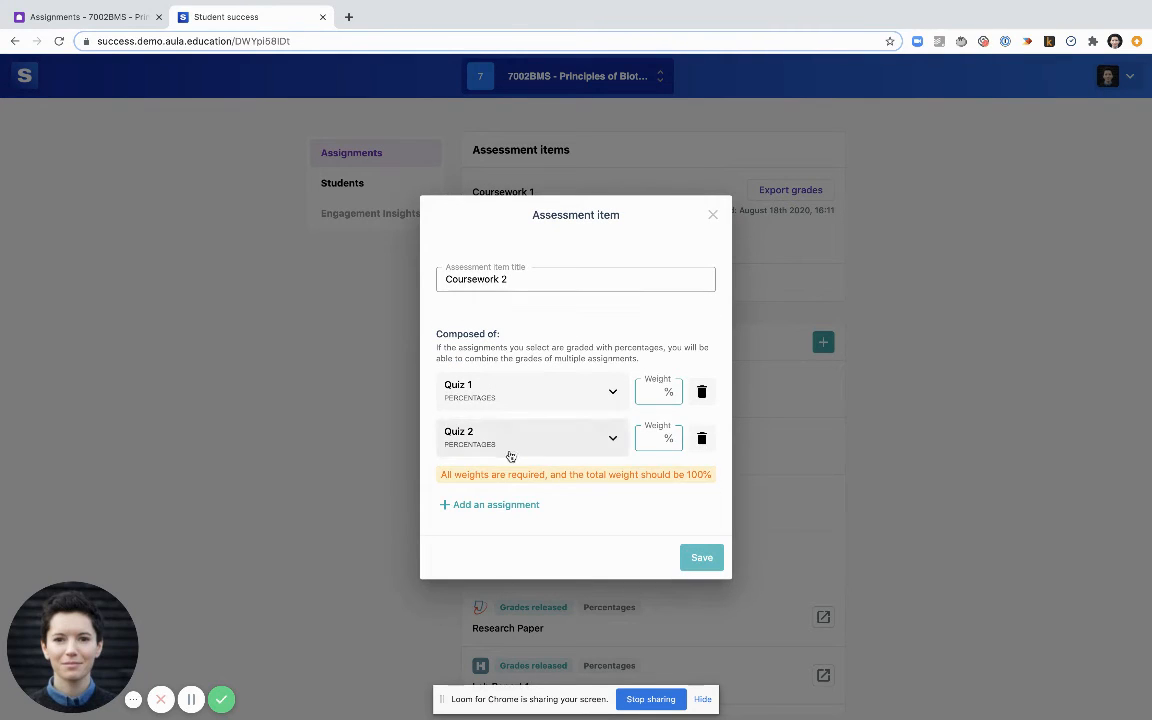
Step: Add Quiz 3 as a third assignment in Coursework 2's composition
click(492, 511)
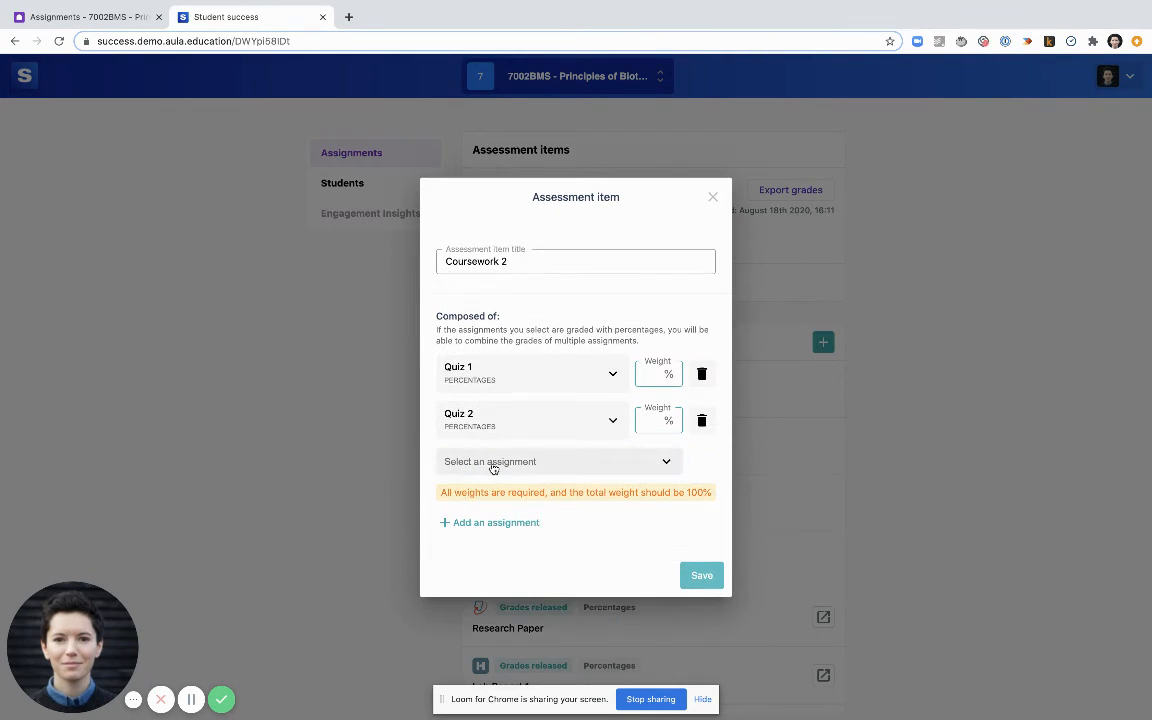
click(496, 462)
scroll(512, 548, down, 5)
scroll(511, 548, down, 12)
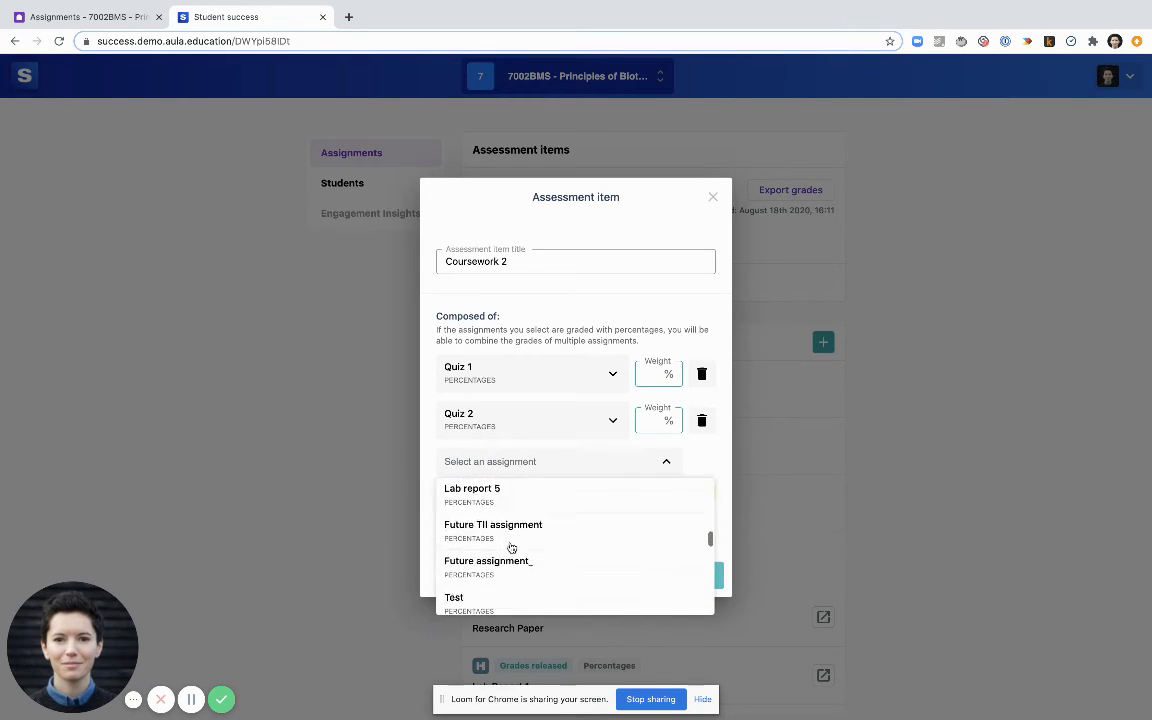
scroll(510, 548, down, 10)
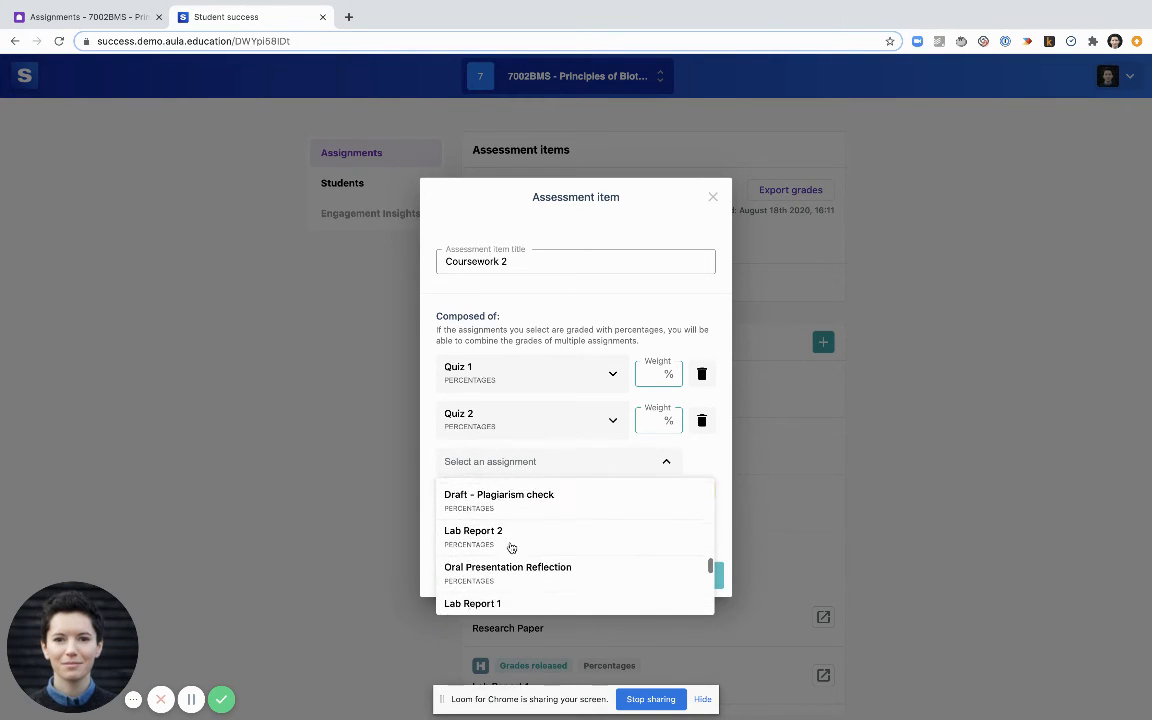
click(484, 559)
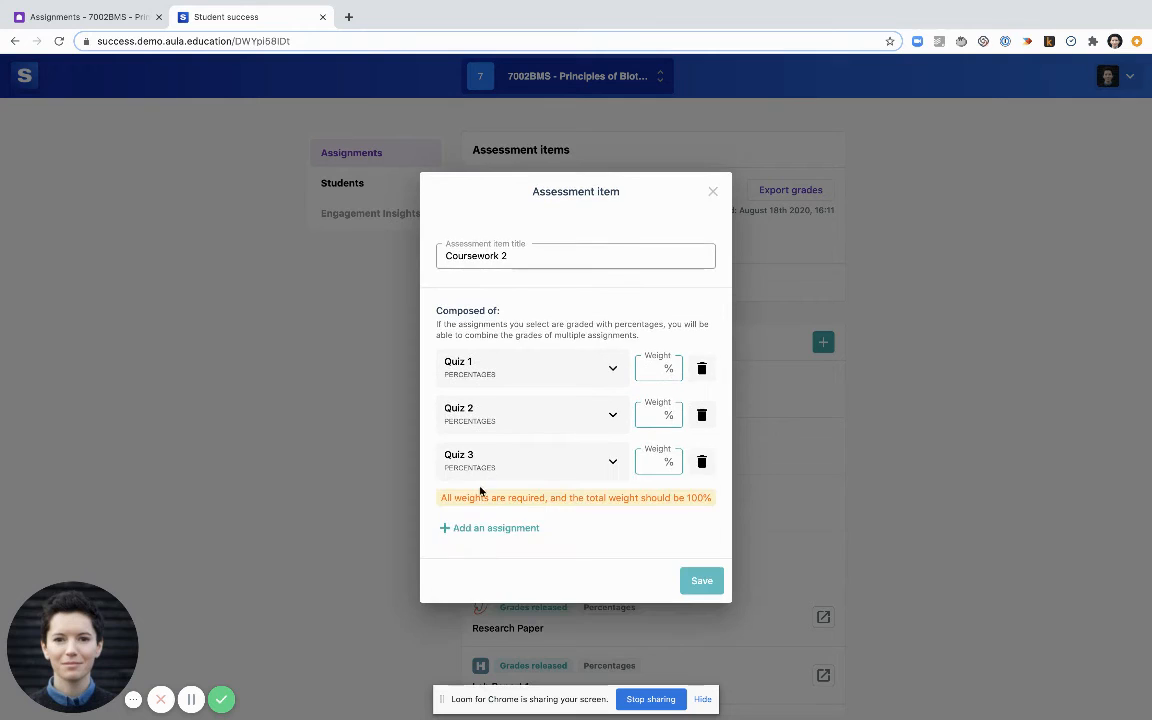
Step: Add Quiz 4 as the fourth assignment making up Coursework 2
click(485, 531)
click(492, 484)
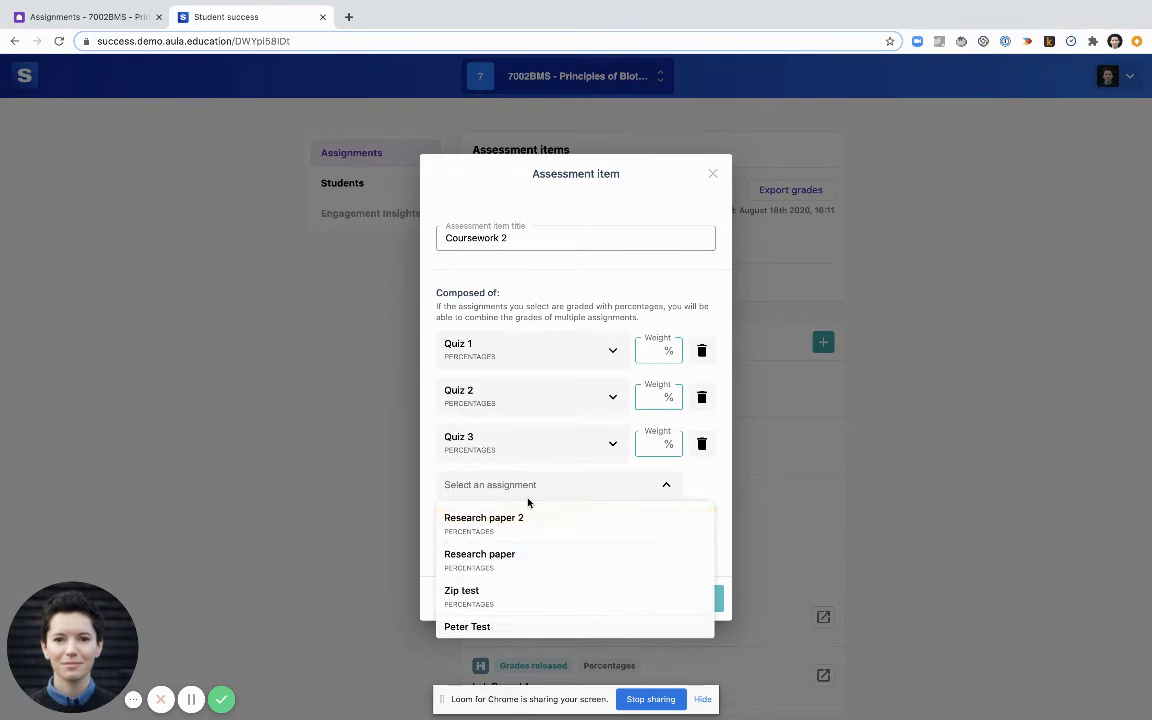
scroll(525, 532, down, 15)
scroll(523, 540, down, 5)
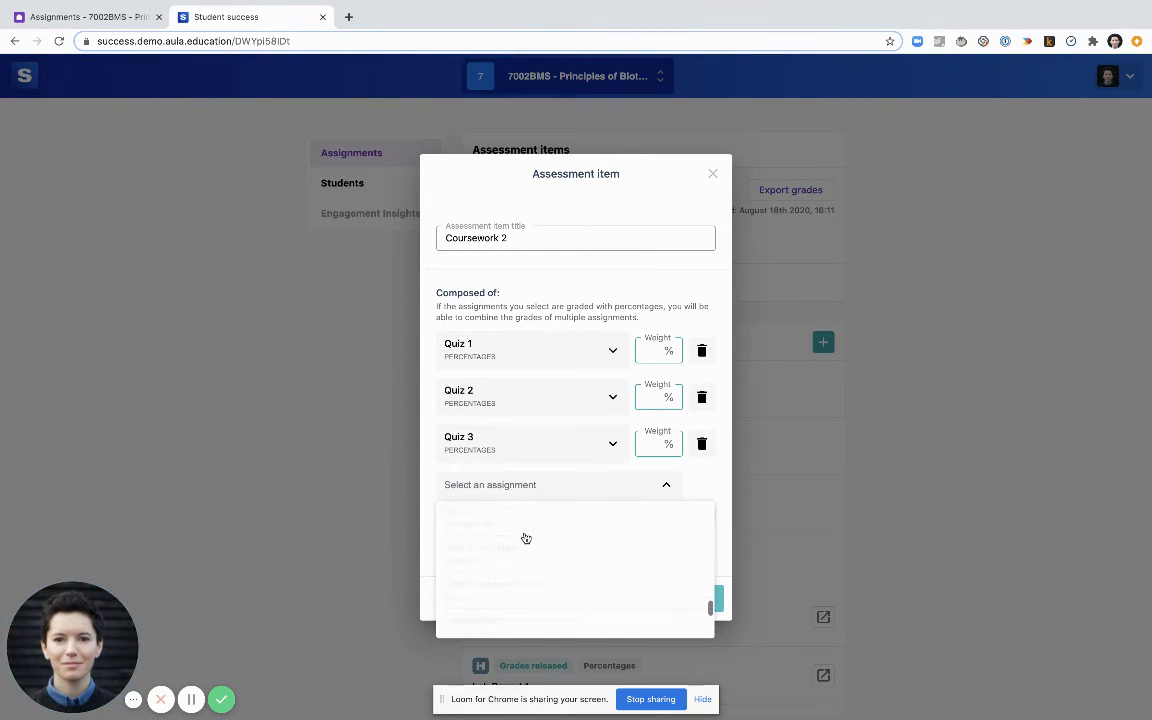
click(490, 570)
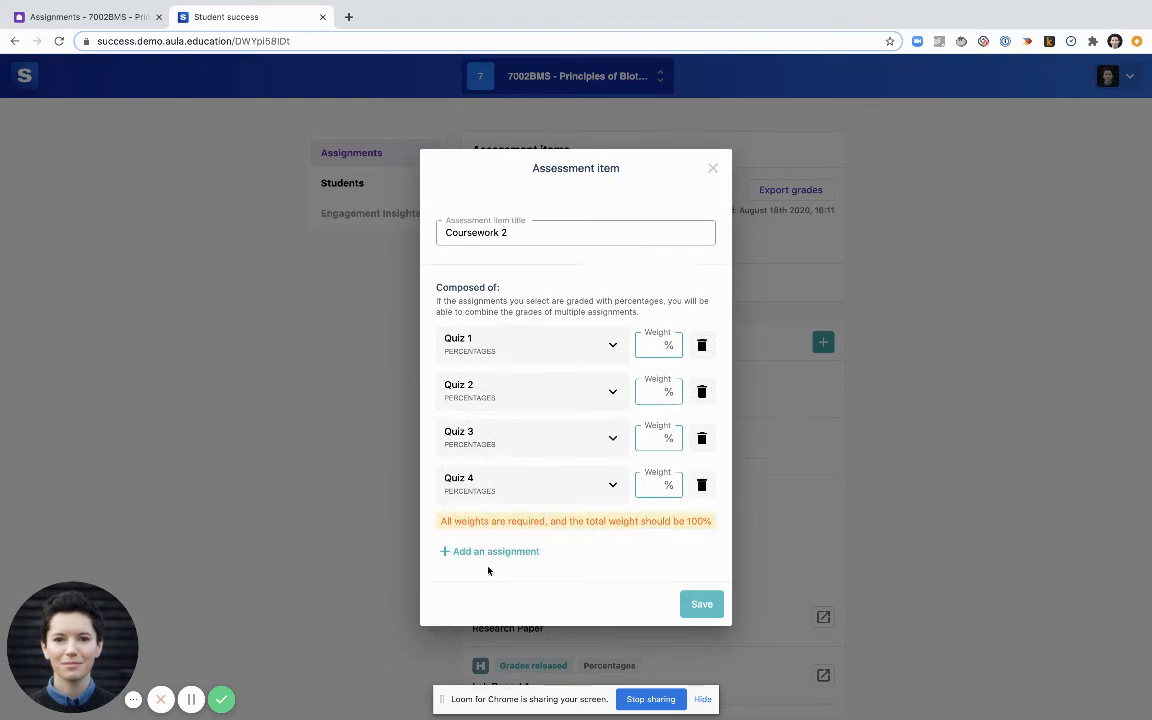
Step: Set the weights of Quiz 1, Quiz 2, Quiz 3 and Quiz 4 to 25% each and save Coursework 2
click(646, 346)
click(650, 394)
click(647, 438)
click(650, 486)
text(25)
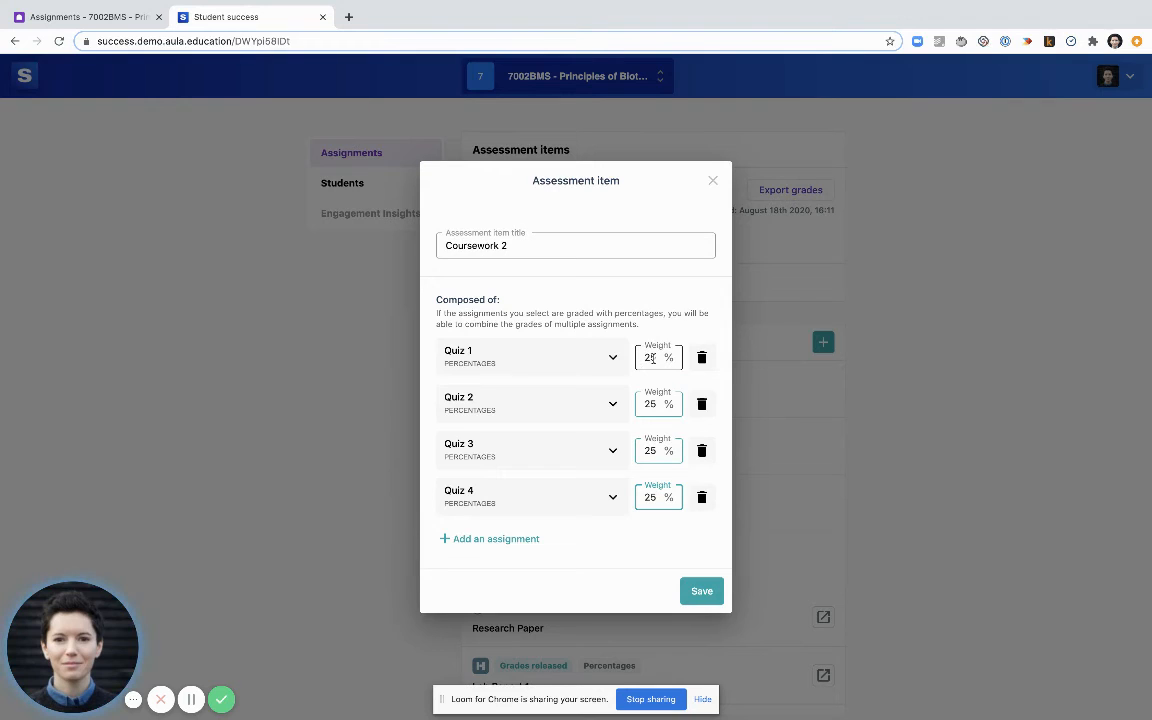
click(705, 593)
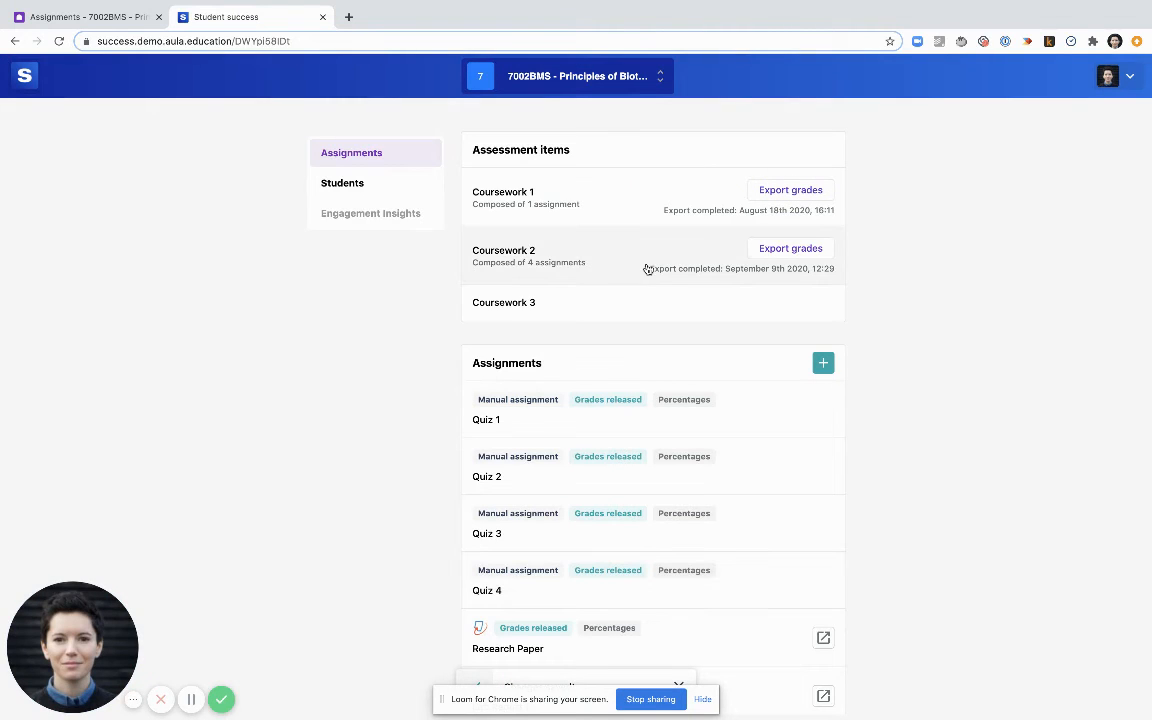
Step: Review Coursework 2's saved composition, and examine its grade and composition in the refreshed student window before returning to the educator window
click(509, 261)
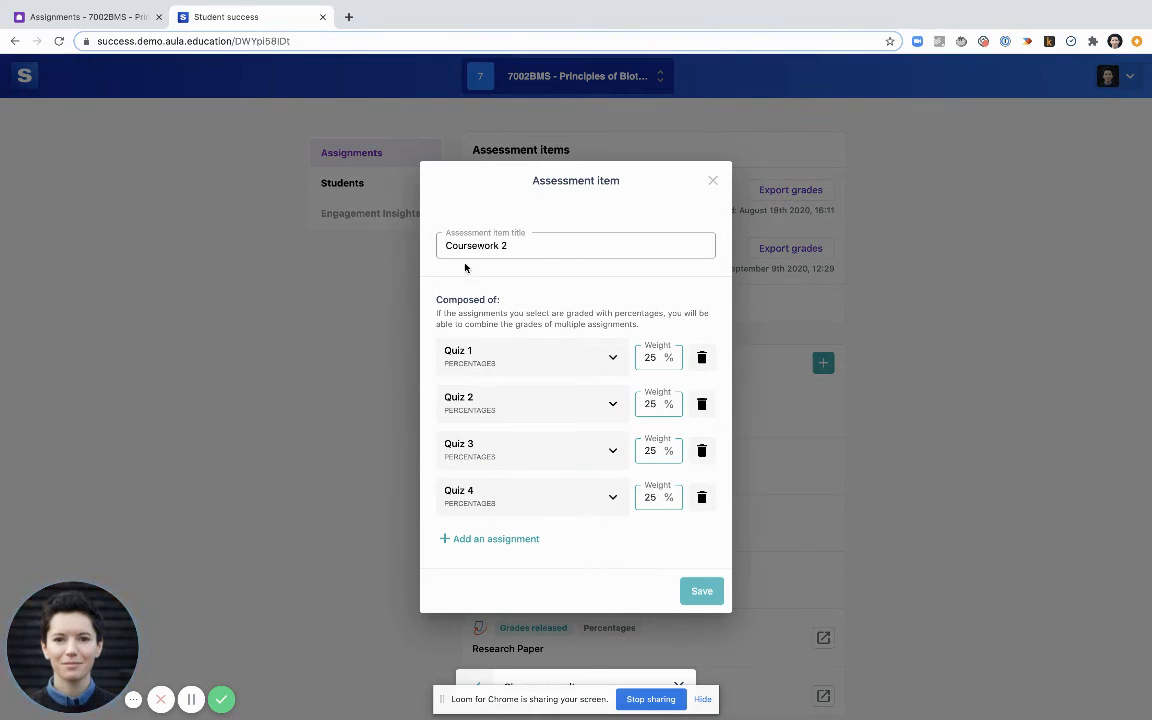
click(713, 184)
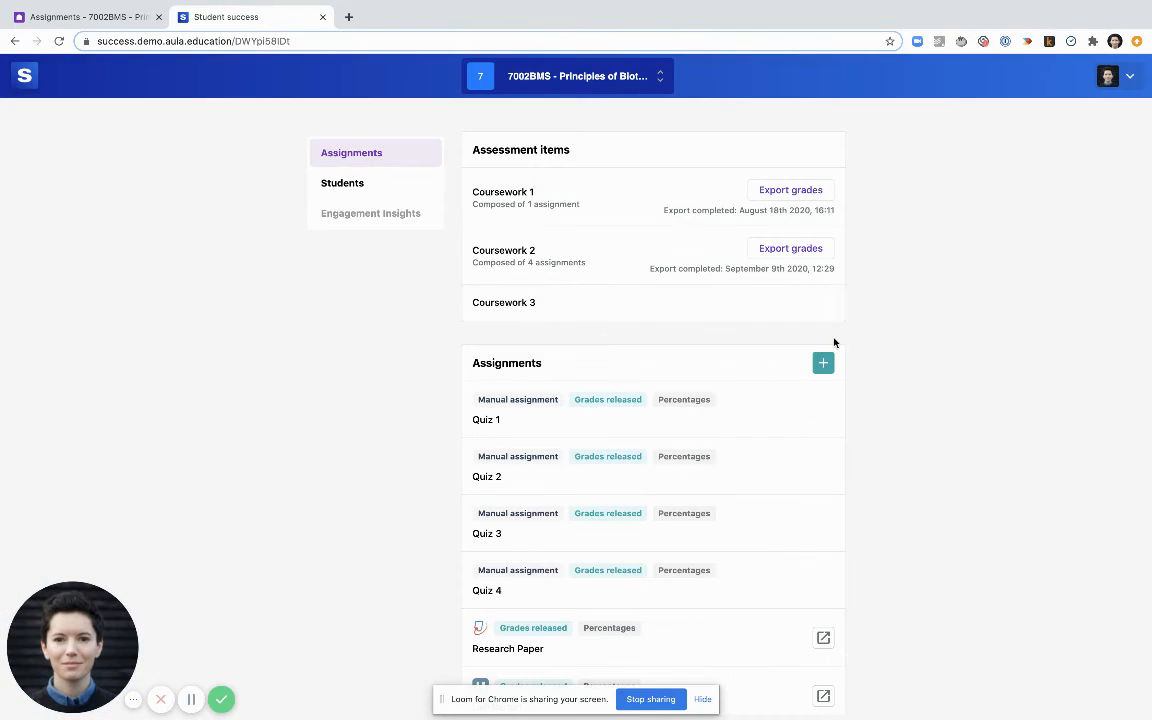
key(ctrl+Right)
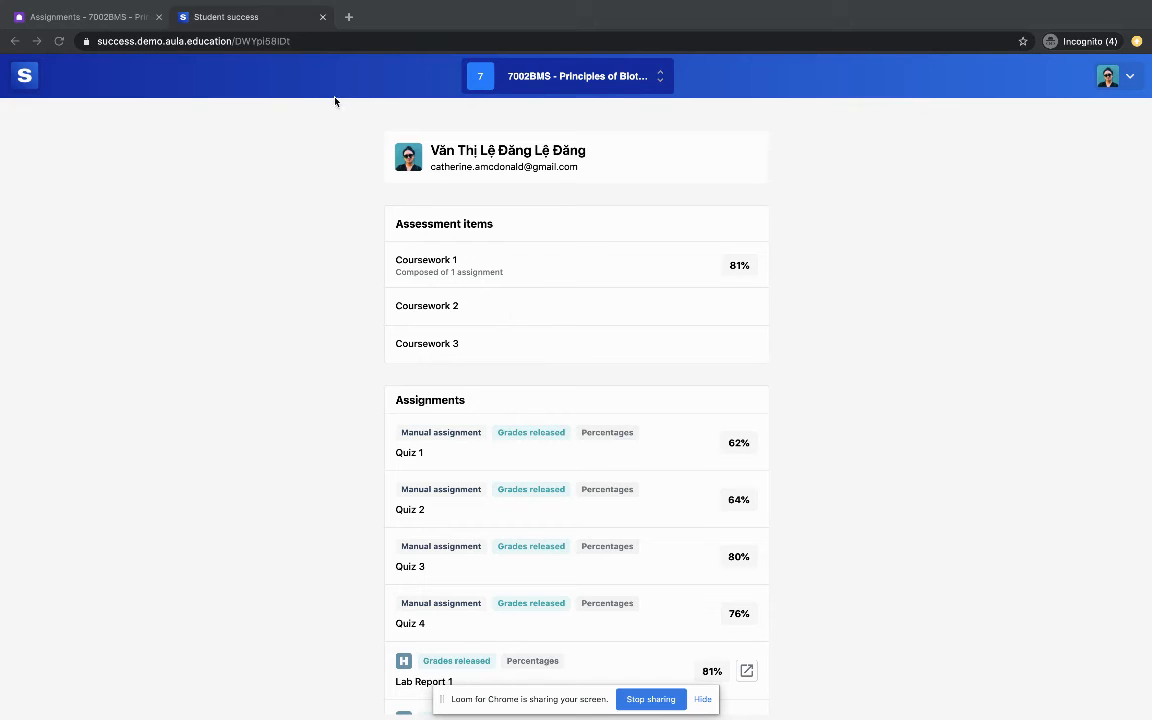
click(60, 42)
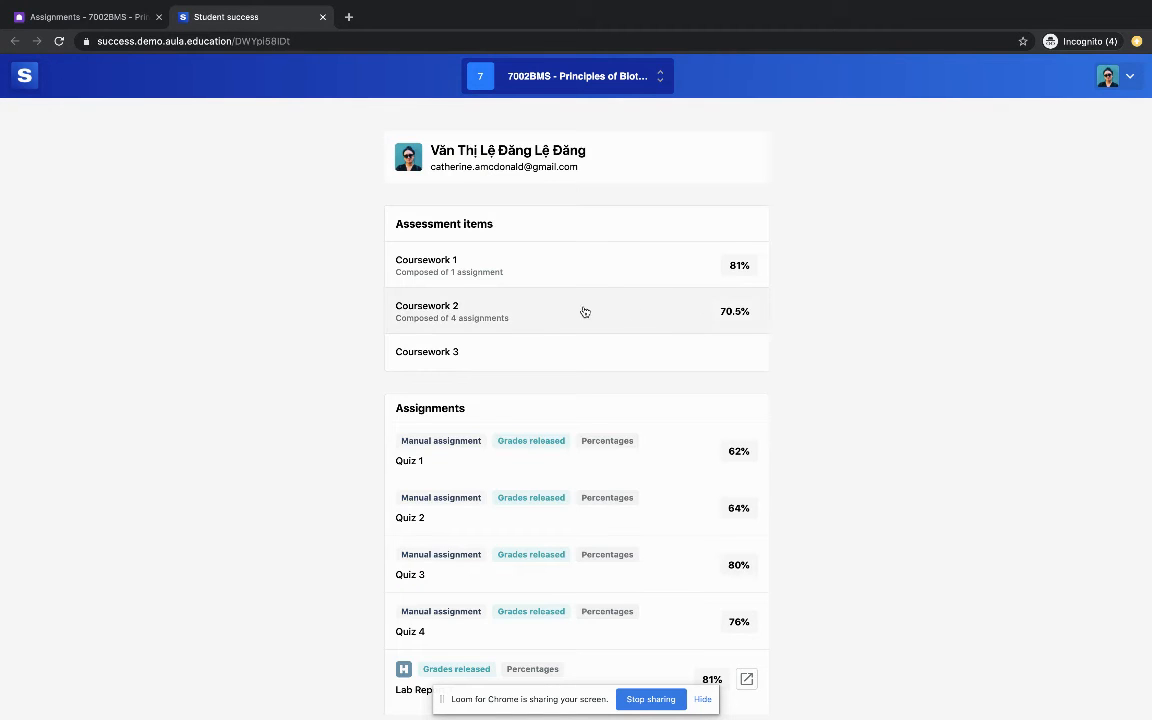
click(432, 316)
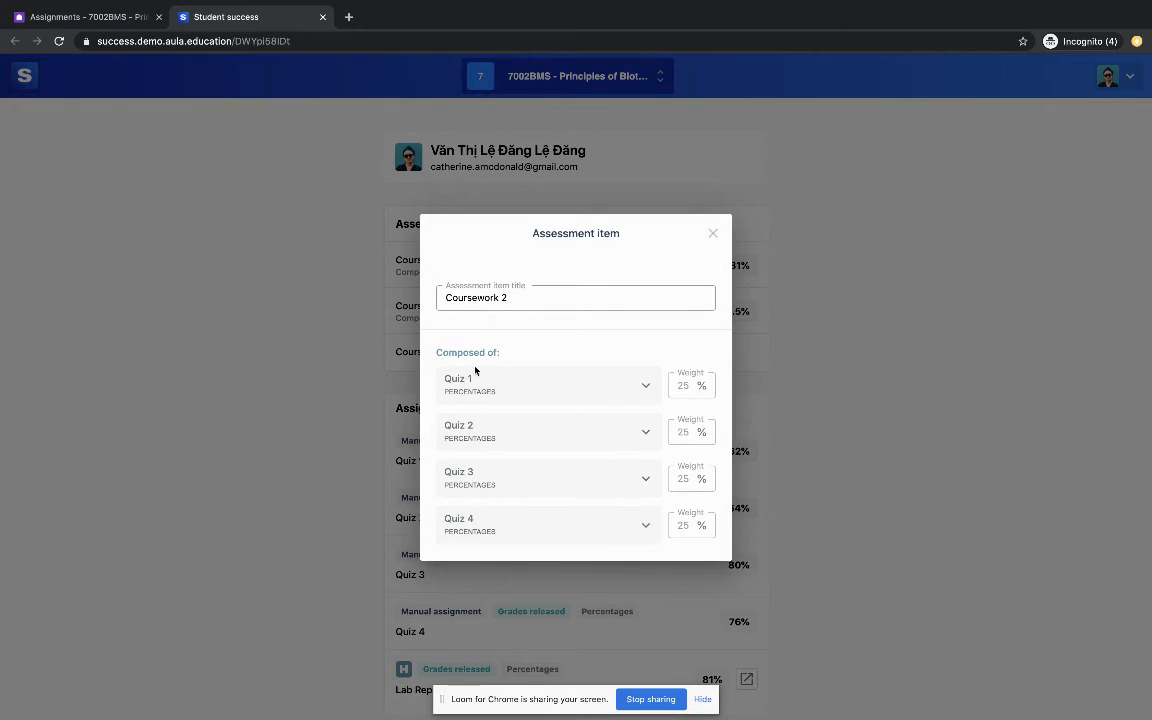
click(713, 235)
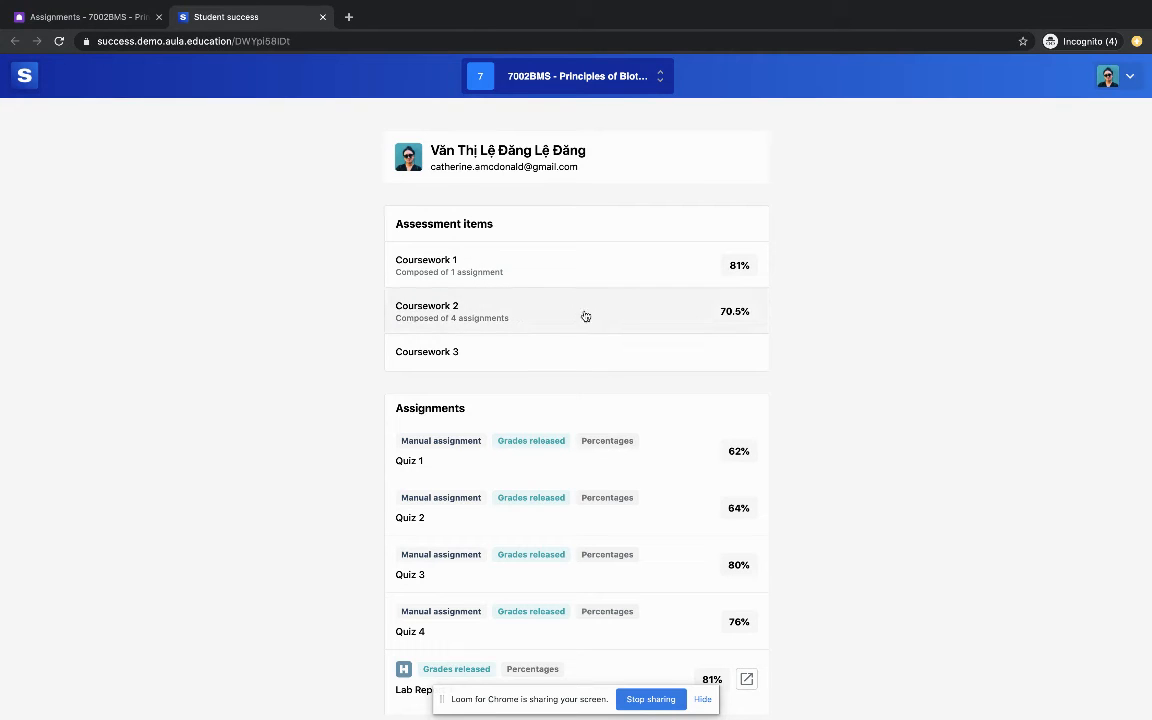
key(ctrl+Left)
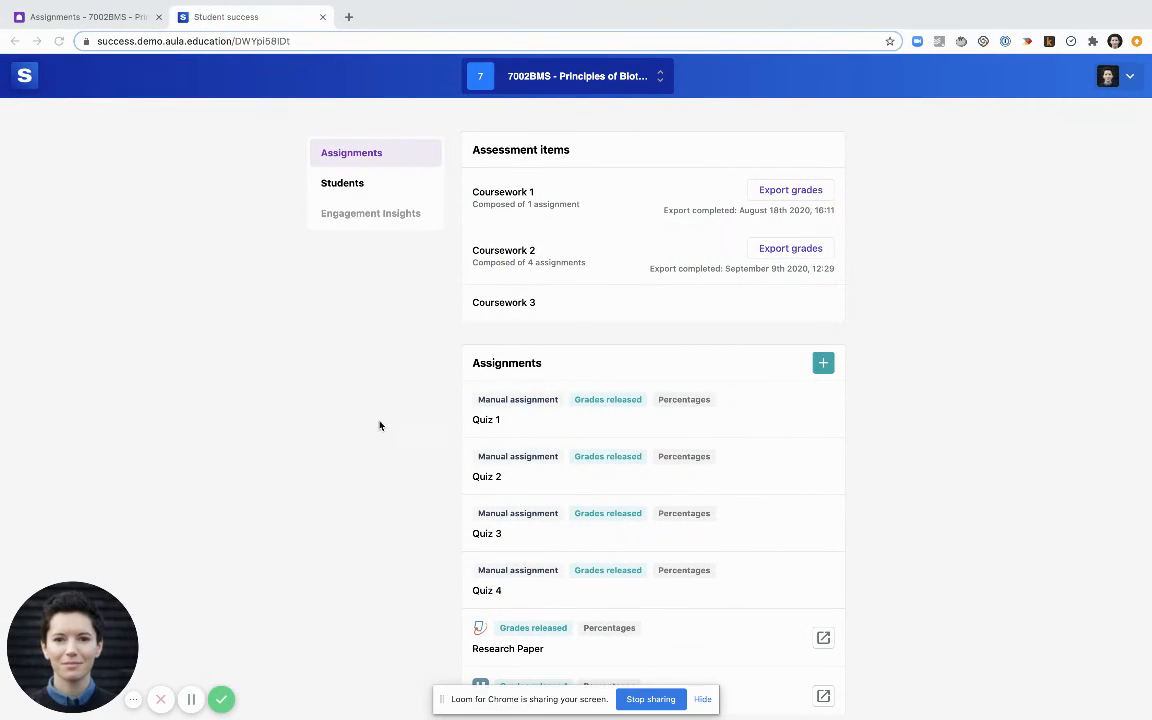
click(190, 698)
click(190, 698)
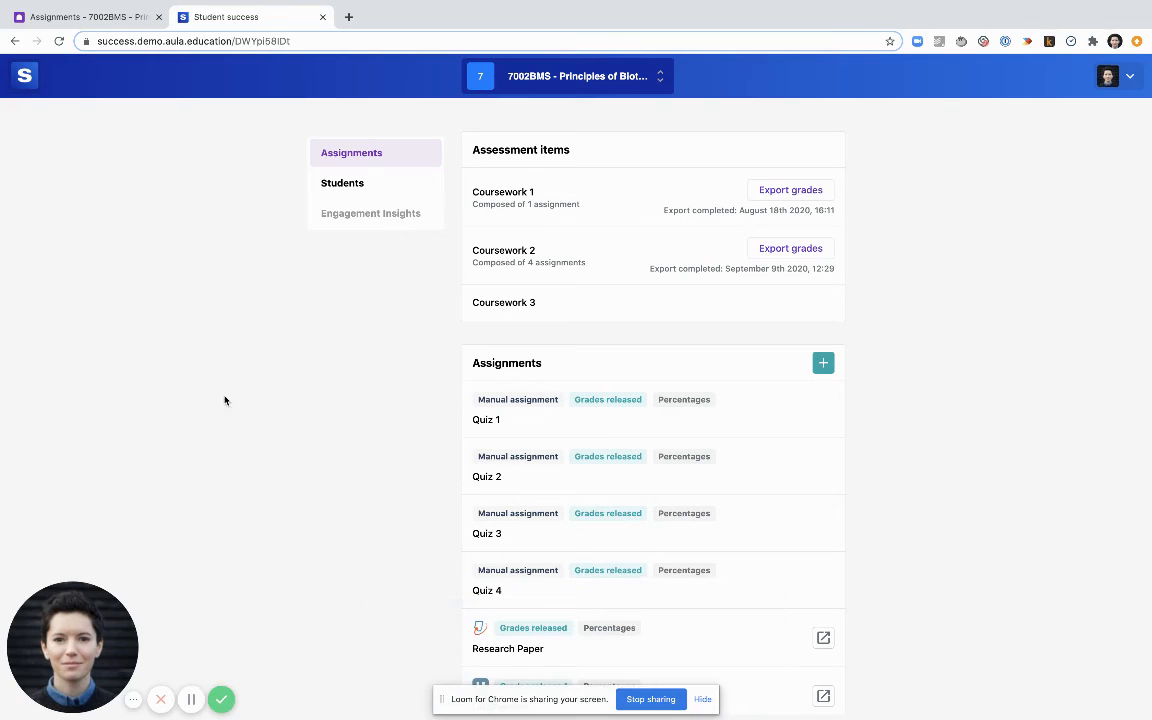
Step: Examine which assignments can be selected as an additional component of Coursework 2, and close the assessment item without saving
click(528, 261)
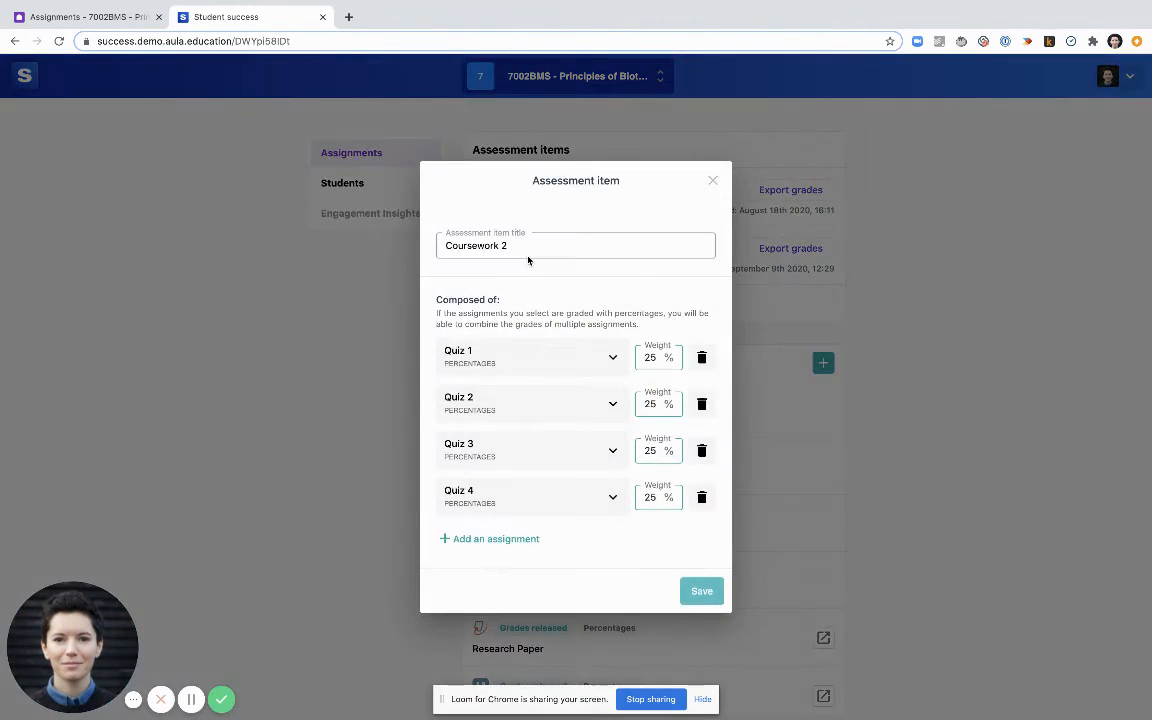
click(514, 541)
click(555, 521)
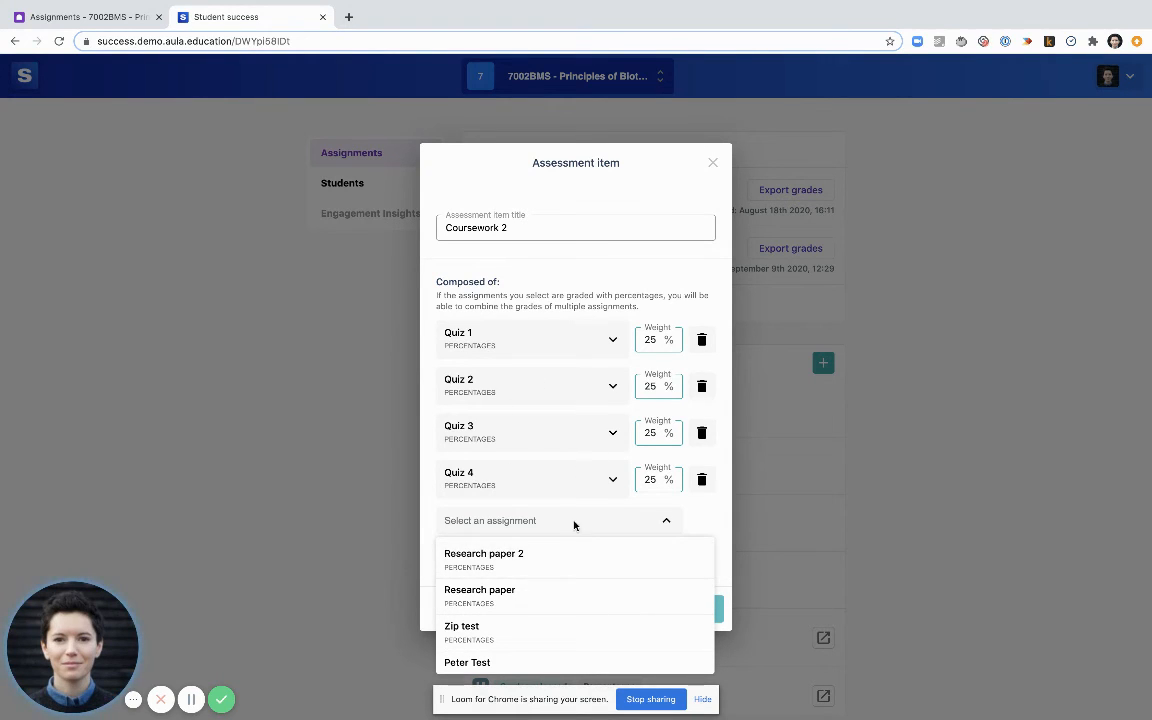
scroll(600, 589, down, 1)
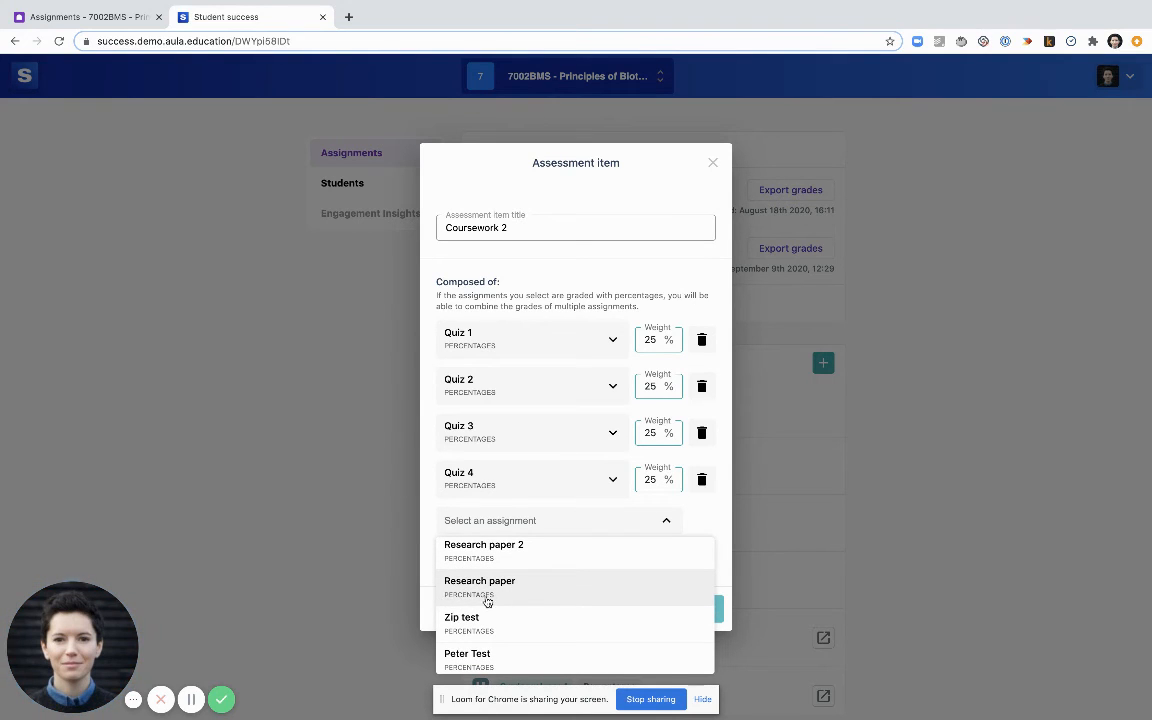
scroll(527, 596, up, 1)
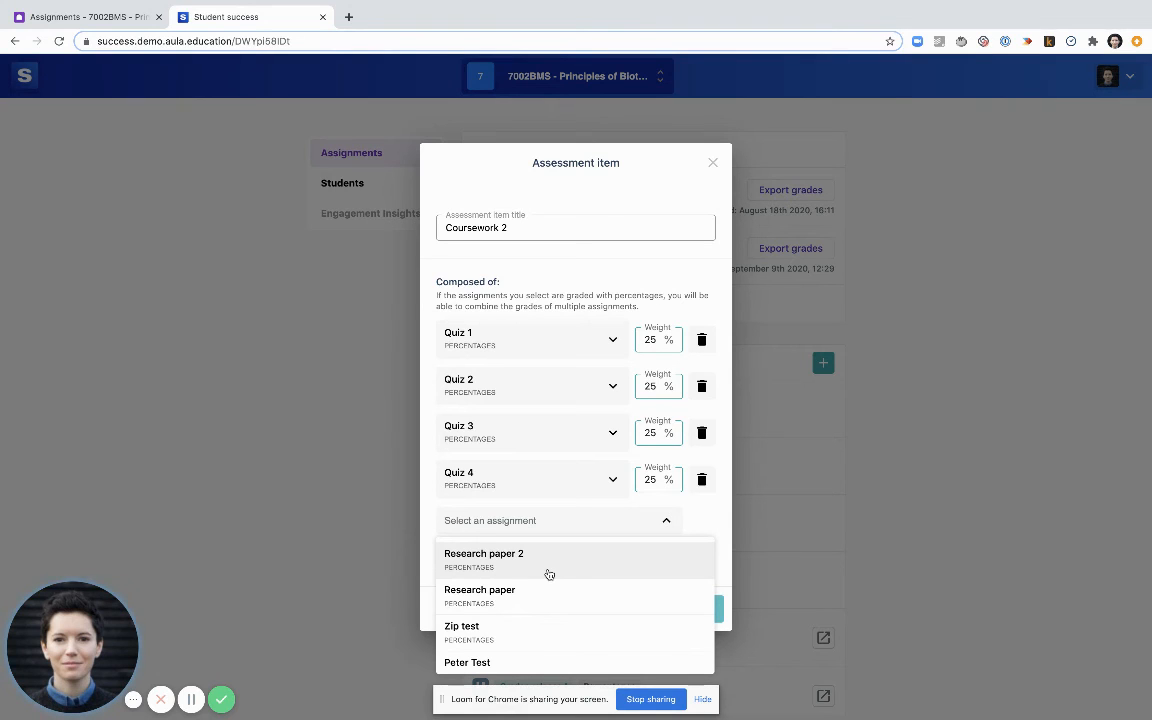
scroll(570, 610, down, 10)
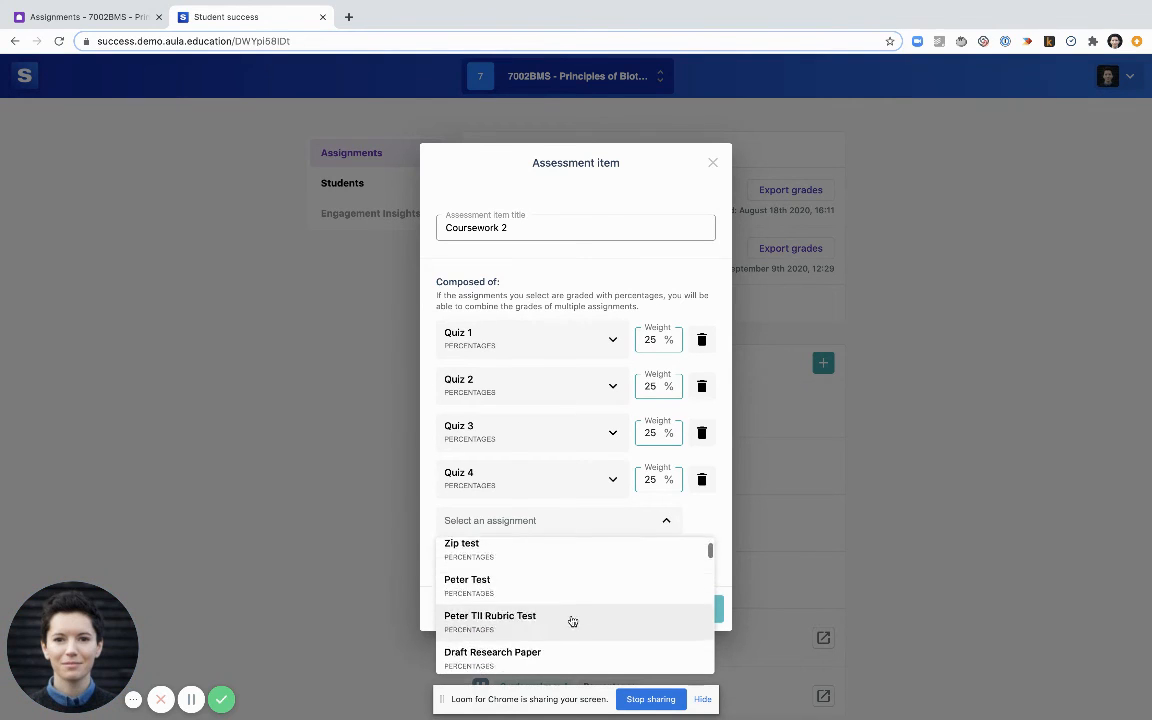
scroll(572, 622, down, 10)
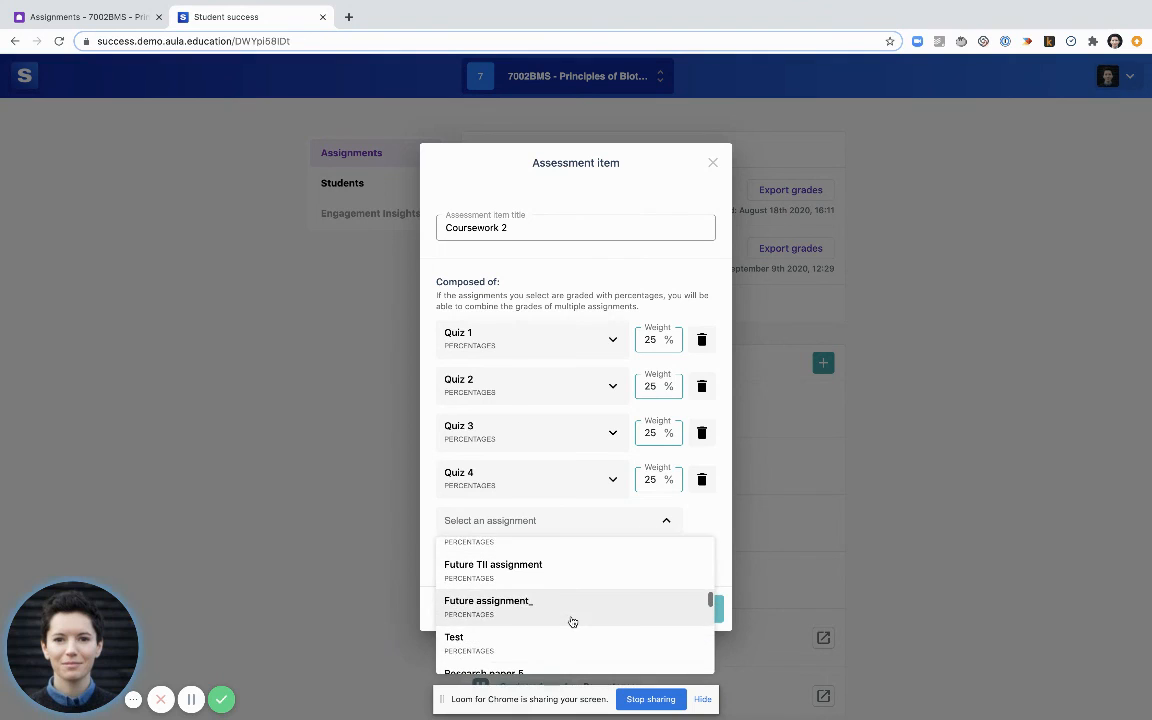
scroll(571, 621, up, 1)
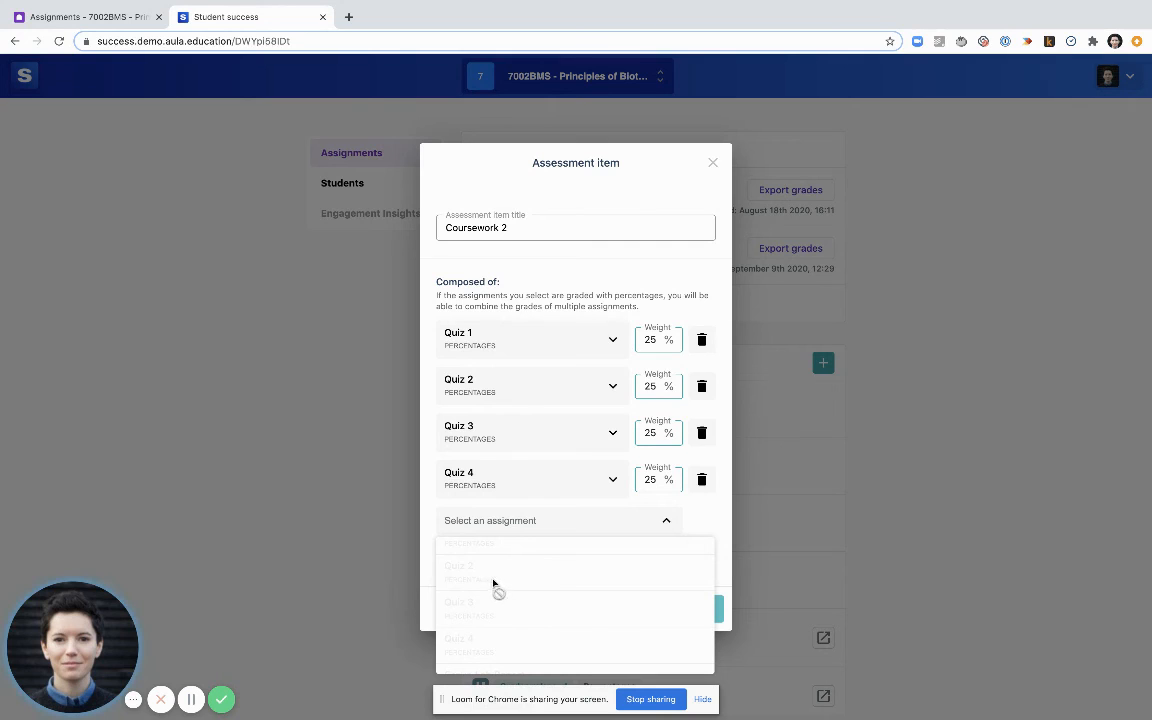
scroll(489, 585, down, 1)
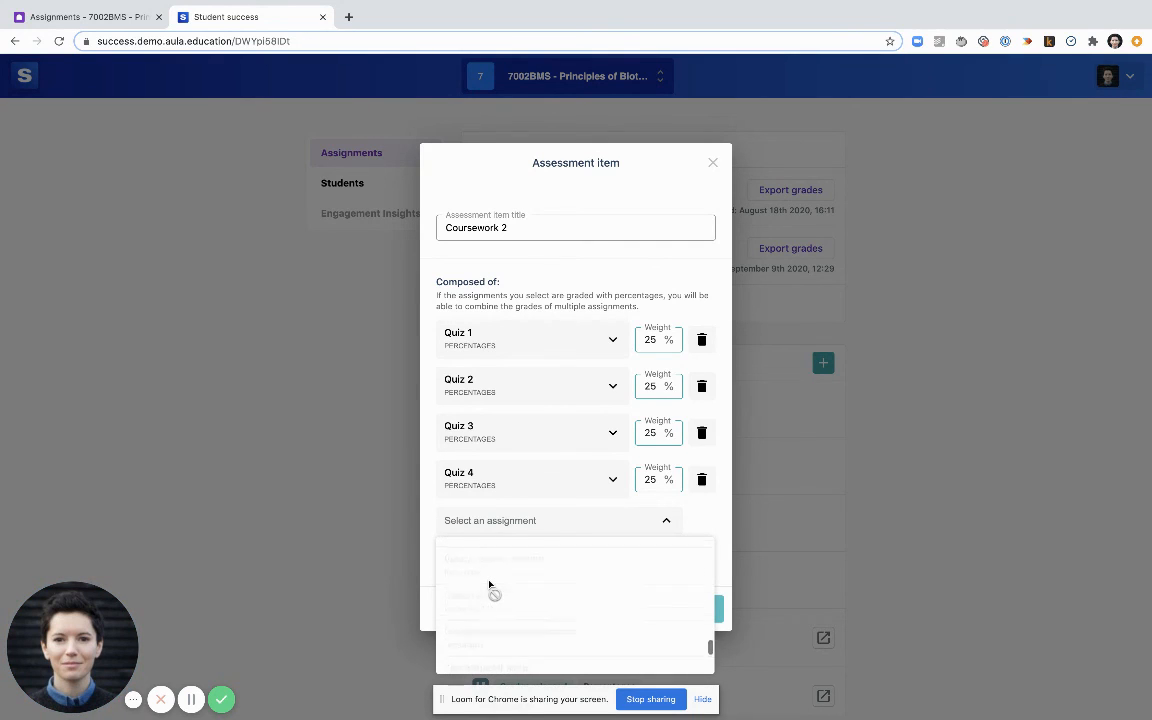
scroll(489, 590, down, 3)
scroll(542, 601, up, 3)
scroll(543, 604, up, 5)
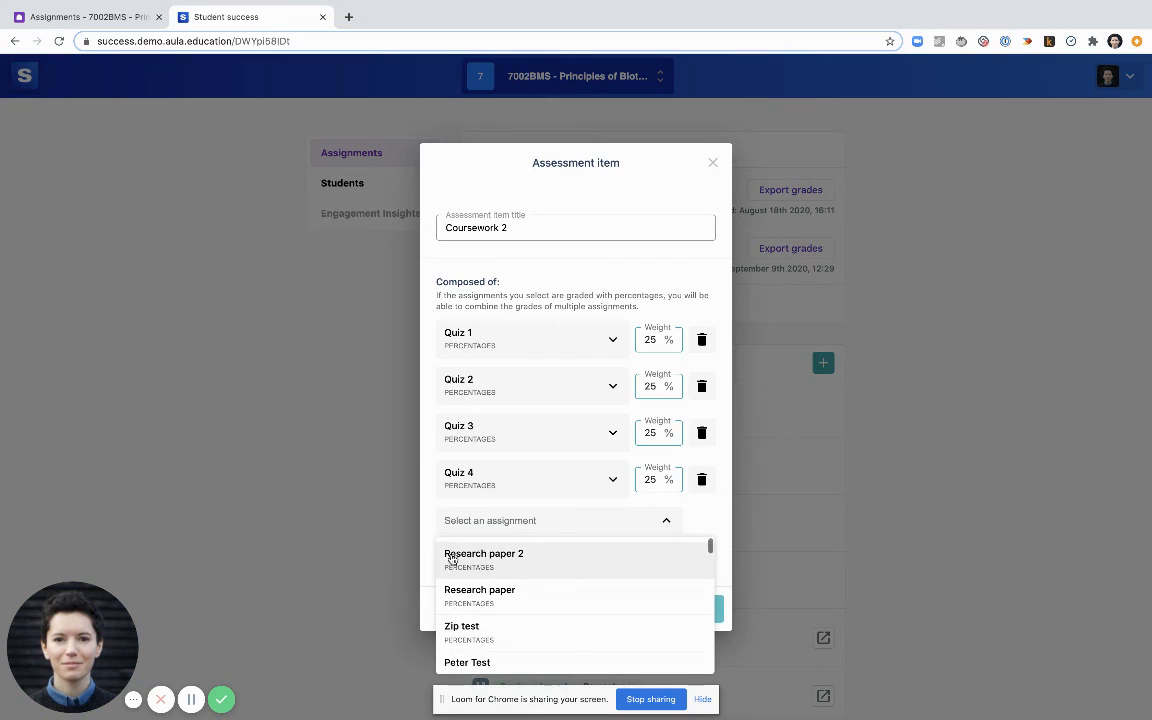
click(707, 524)
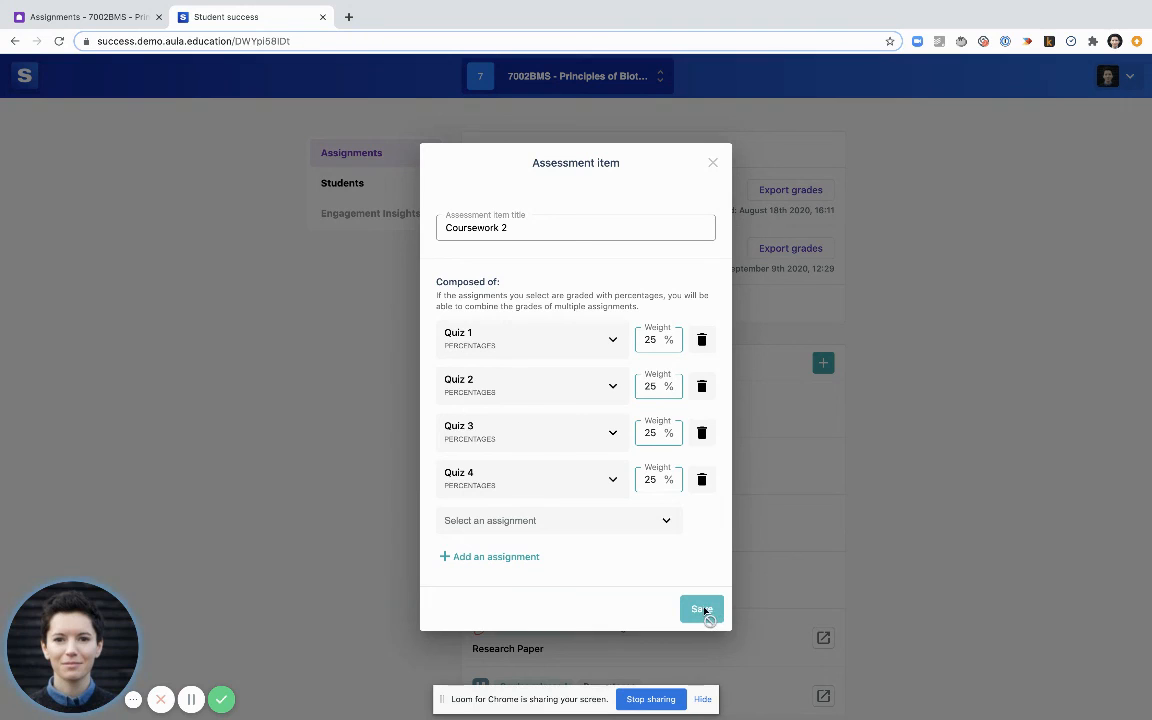
click(713, 162)
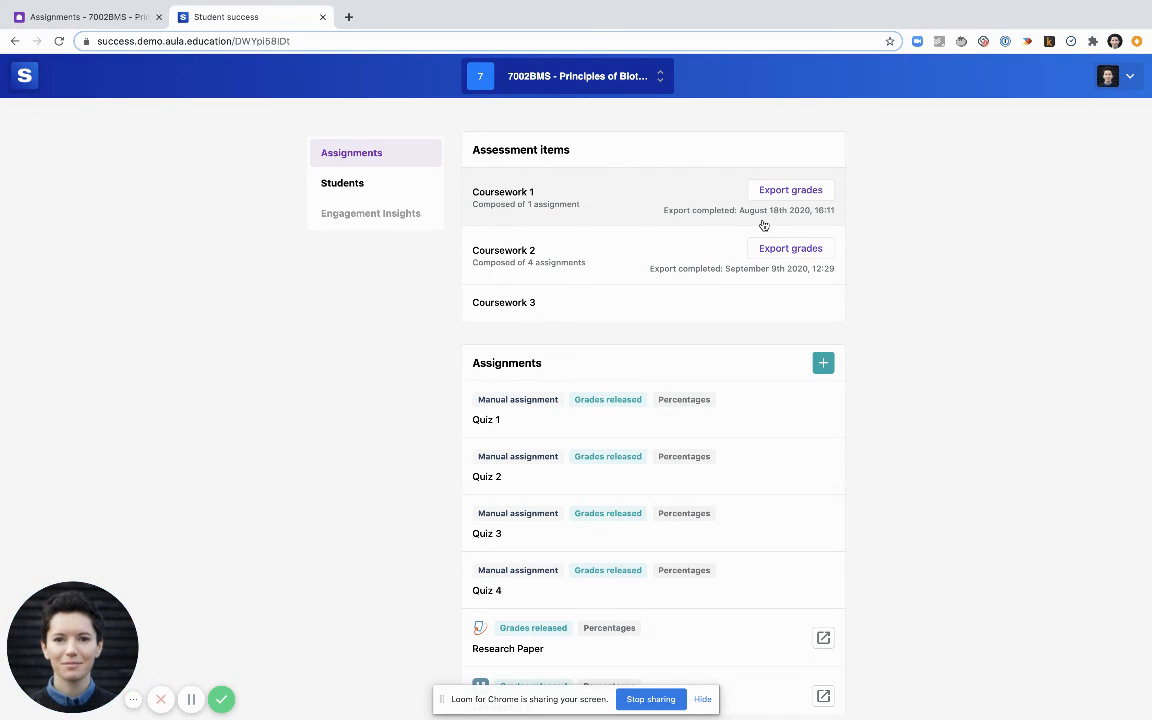
scroll(764, 225, left, 5)
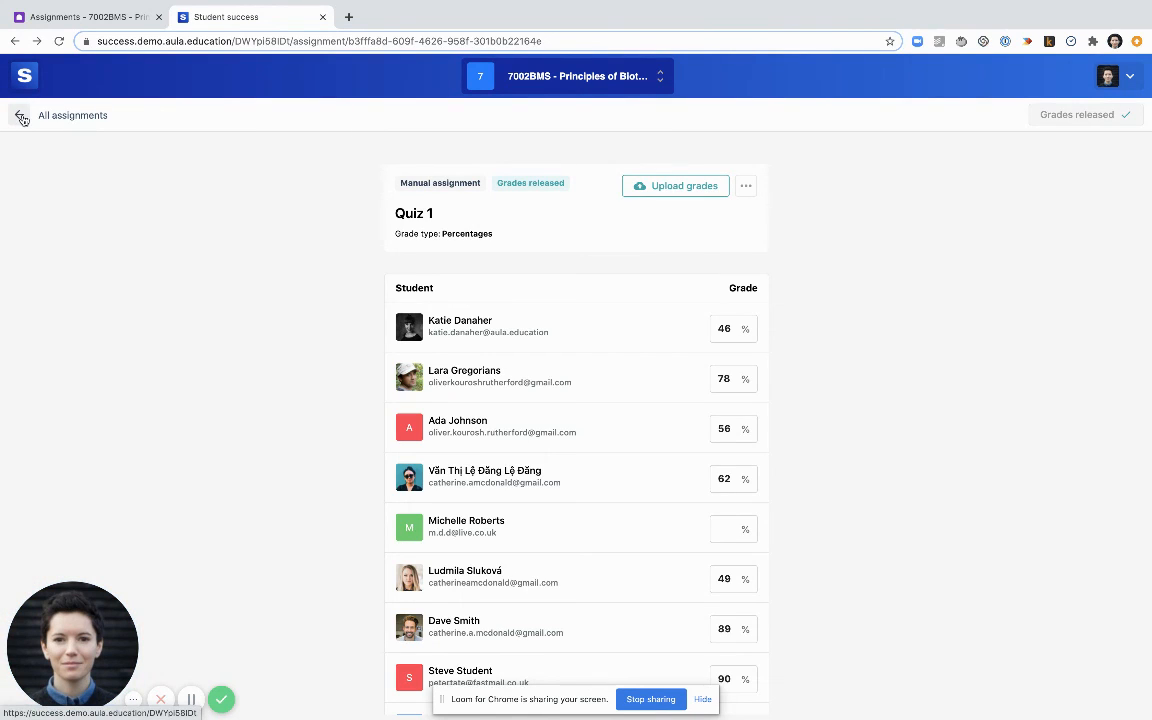
click(19, 115)
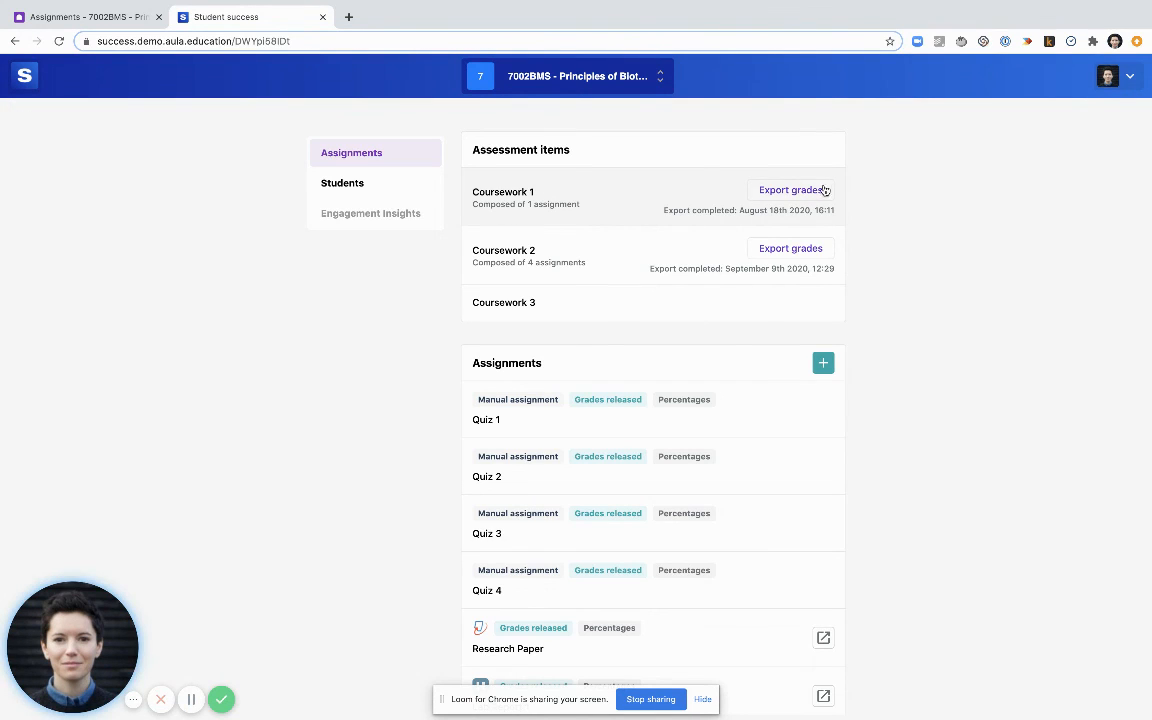